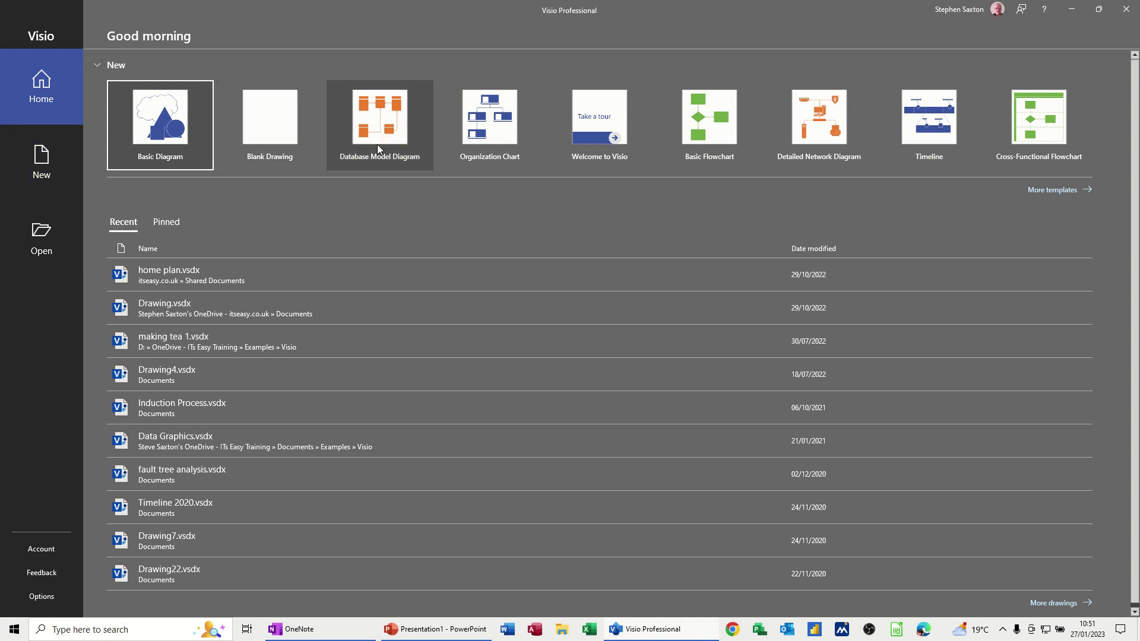
Create a new Database Model Diagram in metric units and dismiss the Reverse Engineer Wizard
left_click(386, 124)
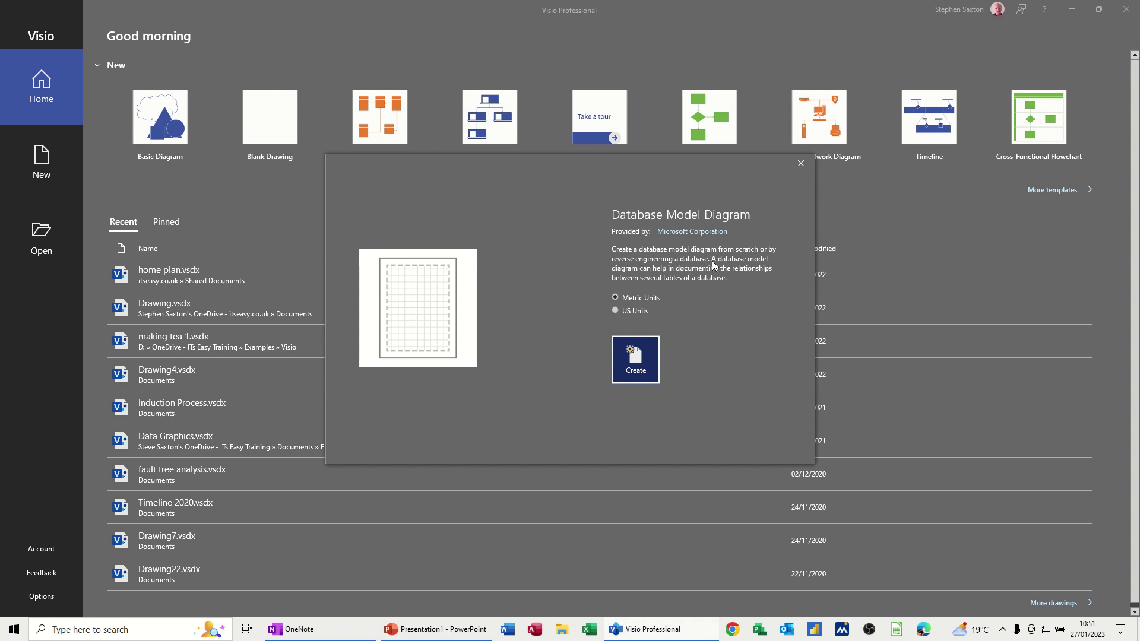
left_click(644, 355)
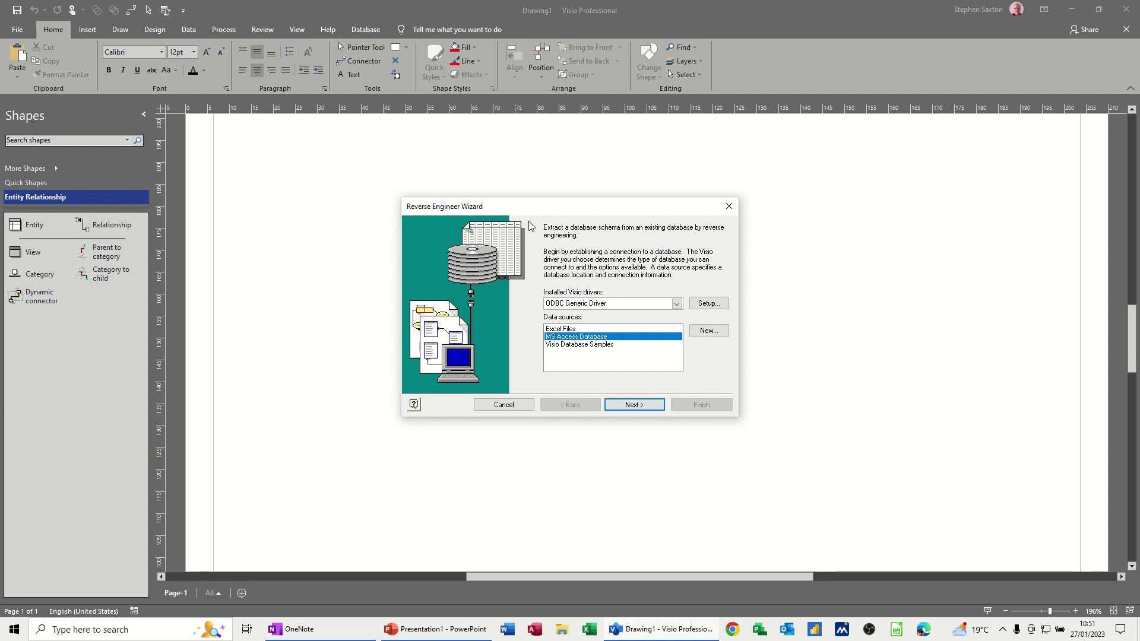
left_click(729, 206)
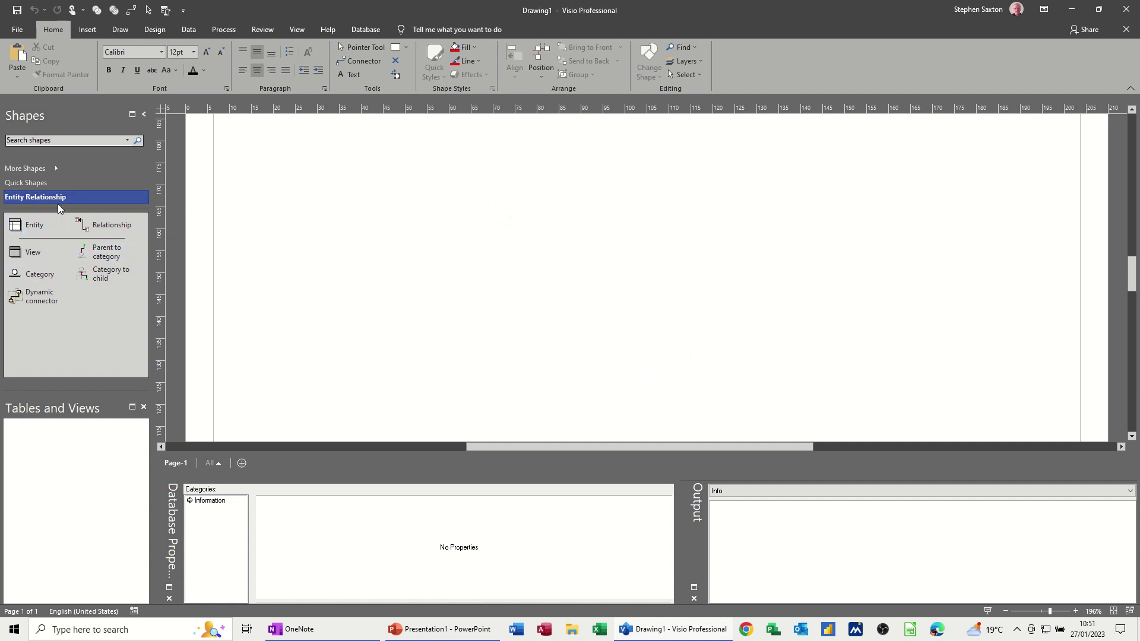
Place an Entity shape on the upper part of the page and set its physical name to Customers
left_click_drag(22, 229, 407, 220)
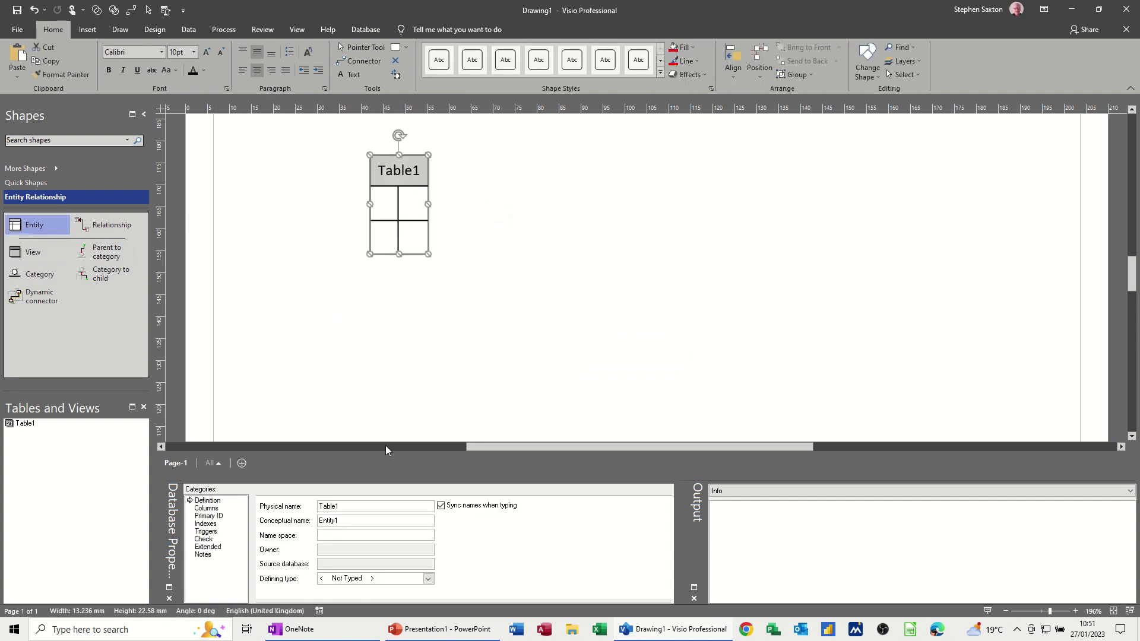
double_click(358, 508)
type("Customers")
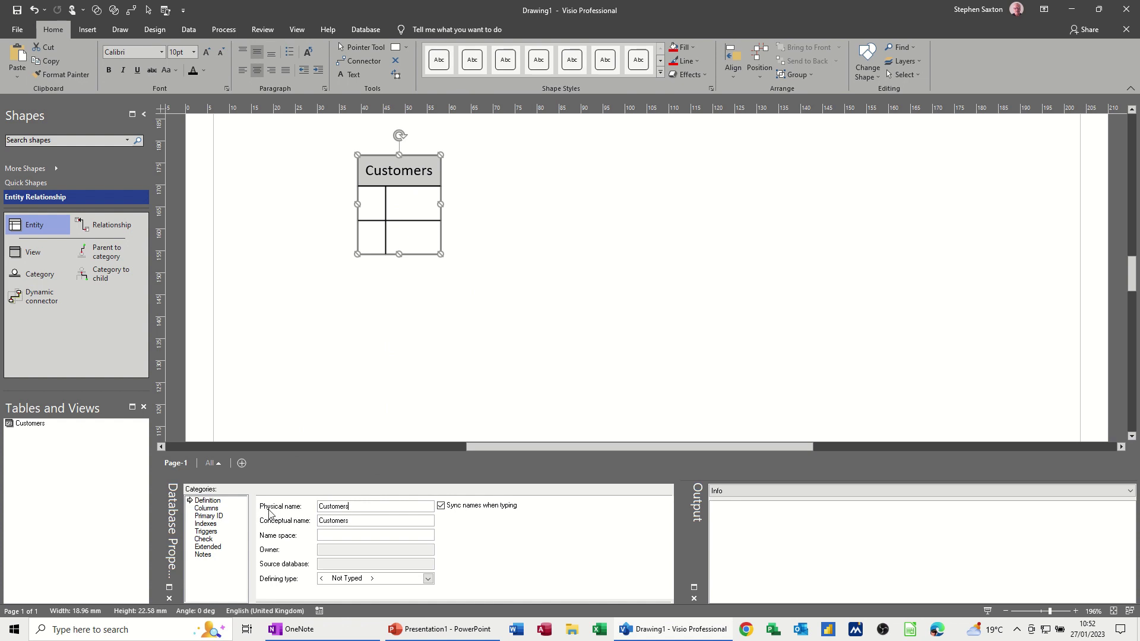
Add the columns CustomerID, CustName, Address and PostCode to the Customers table
left_click(205, 508)
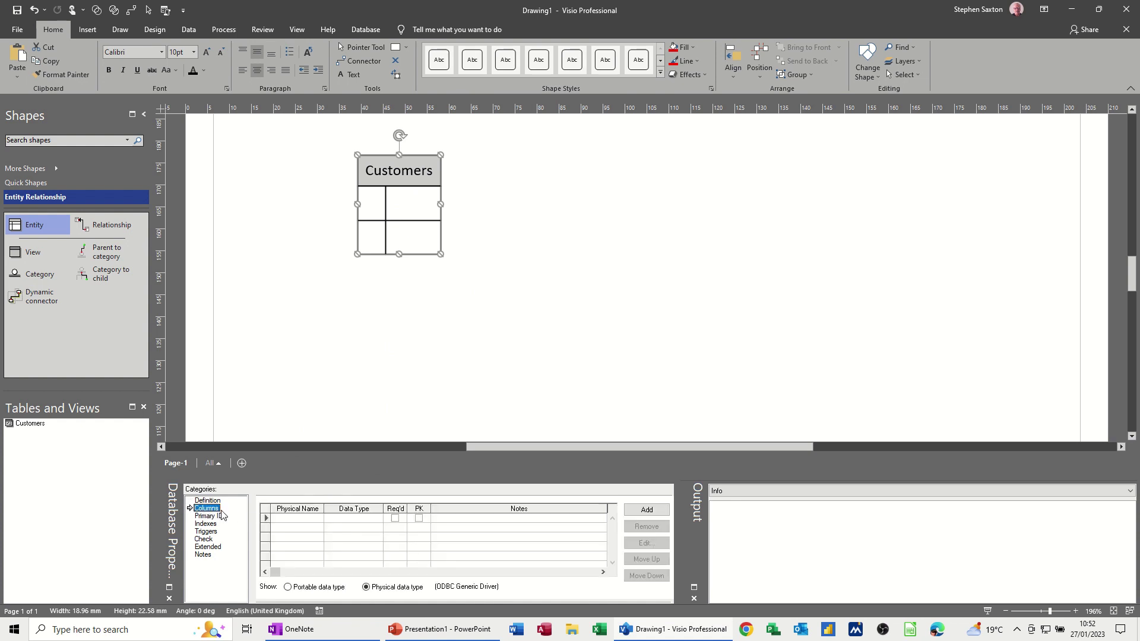
left_click(282, 518)
type("CustomerID")
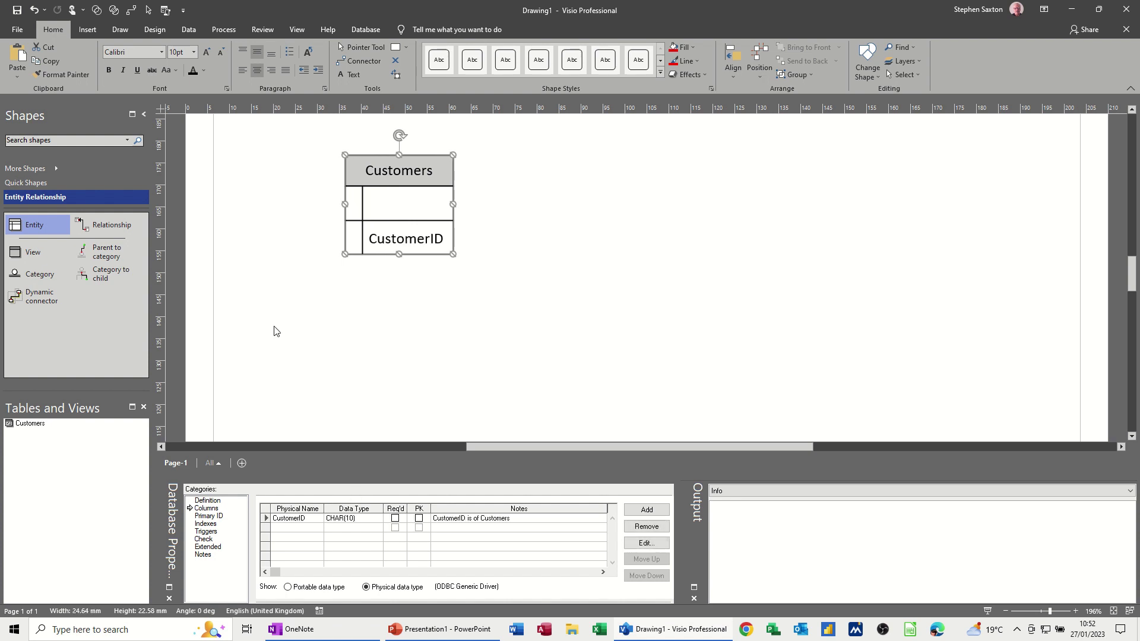
left_click(291, 526)
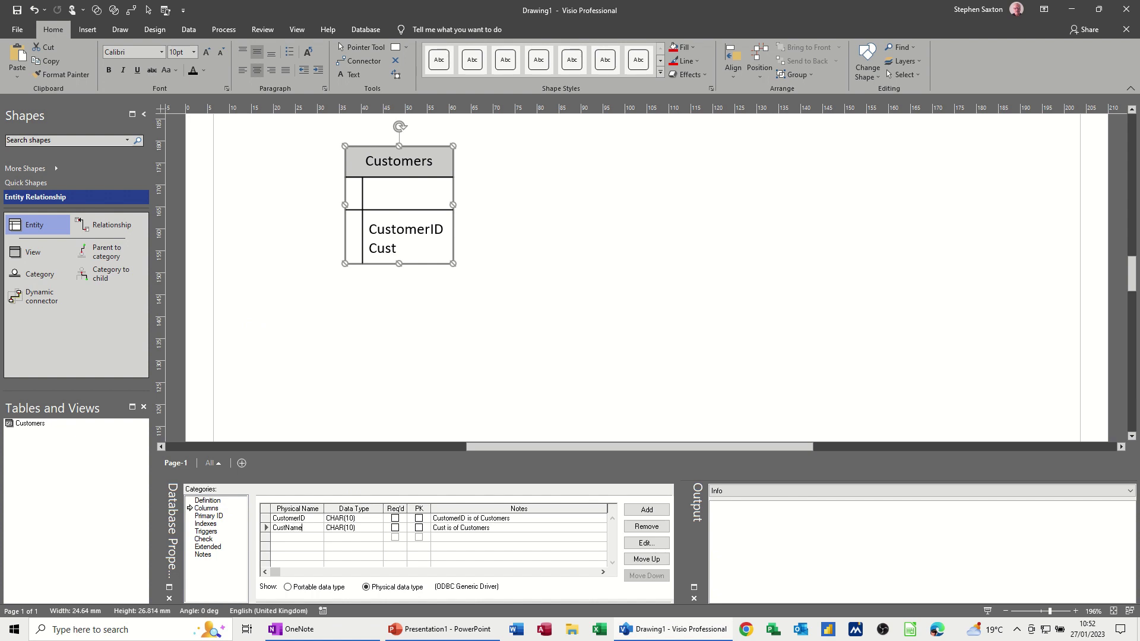
left_click(290, 537)
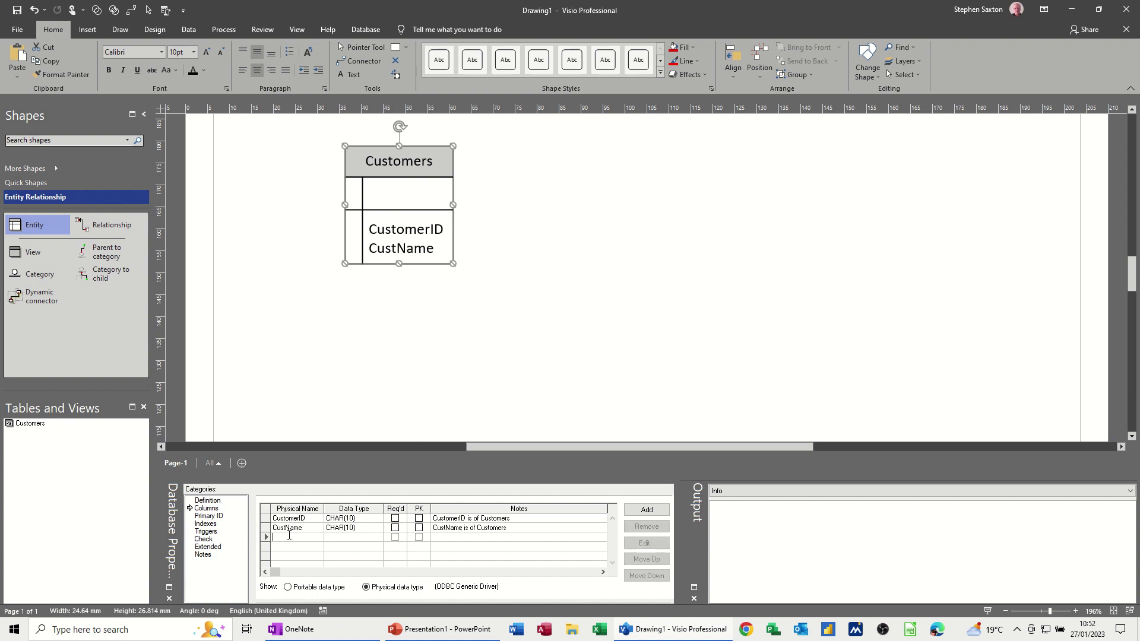
type("Address")
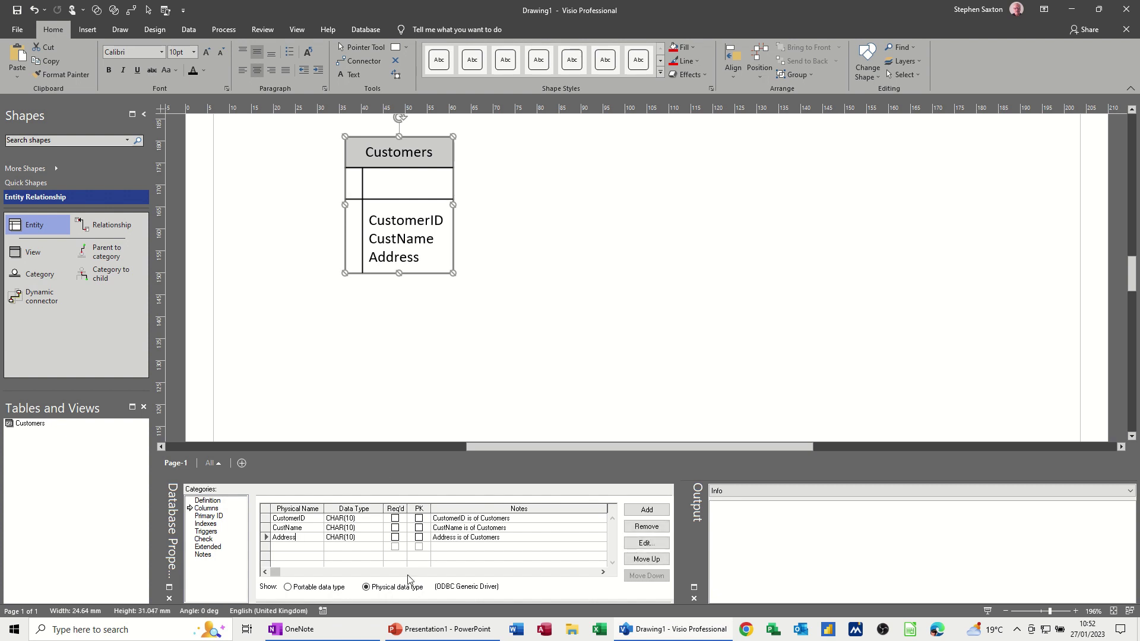
left_click(297, 547)
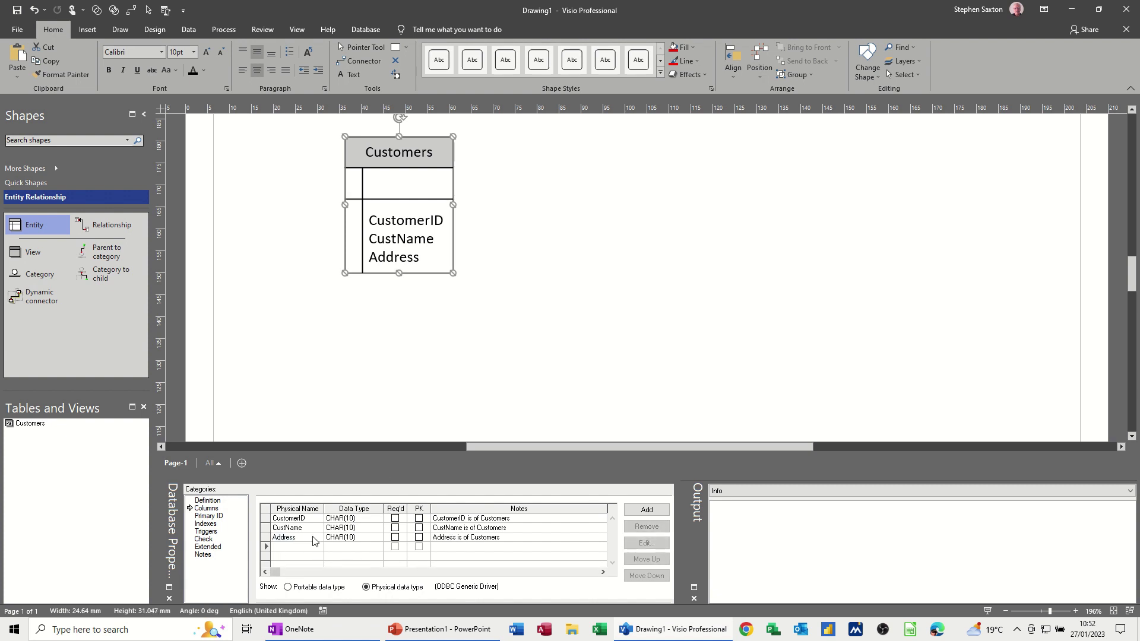
type("Post")
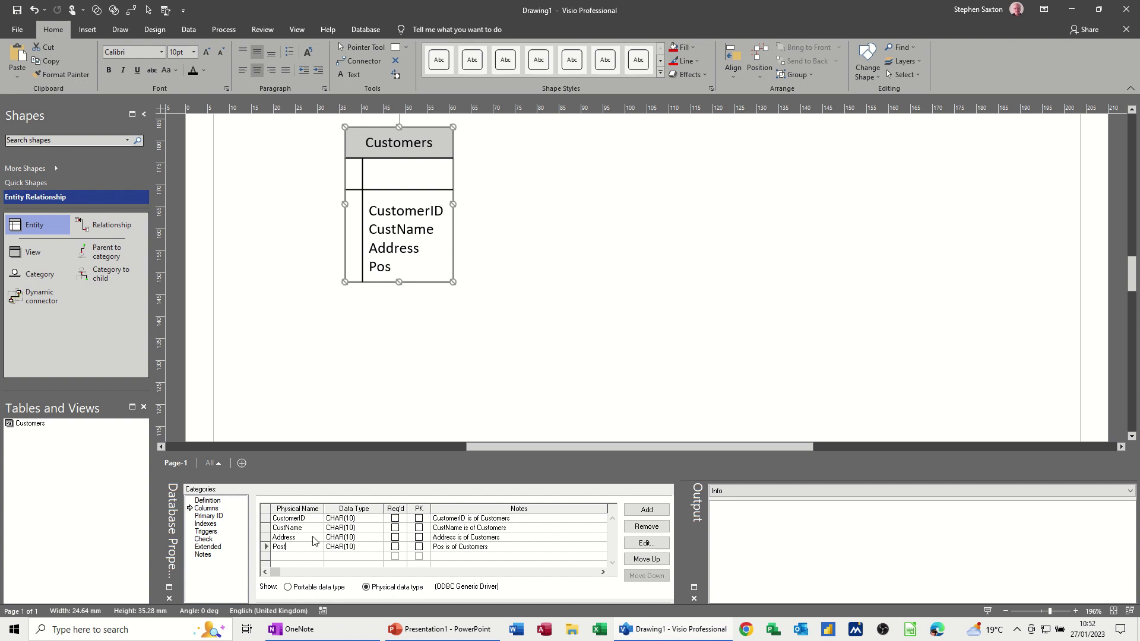
type("Code")
Make CustomerID the primary key of the Customers table
left_click(207, 516)
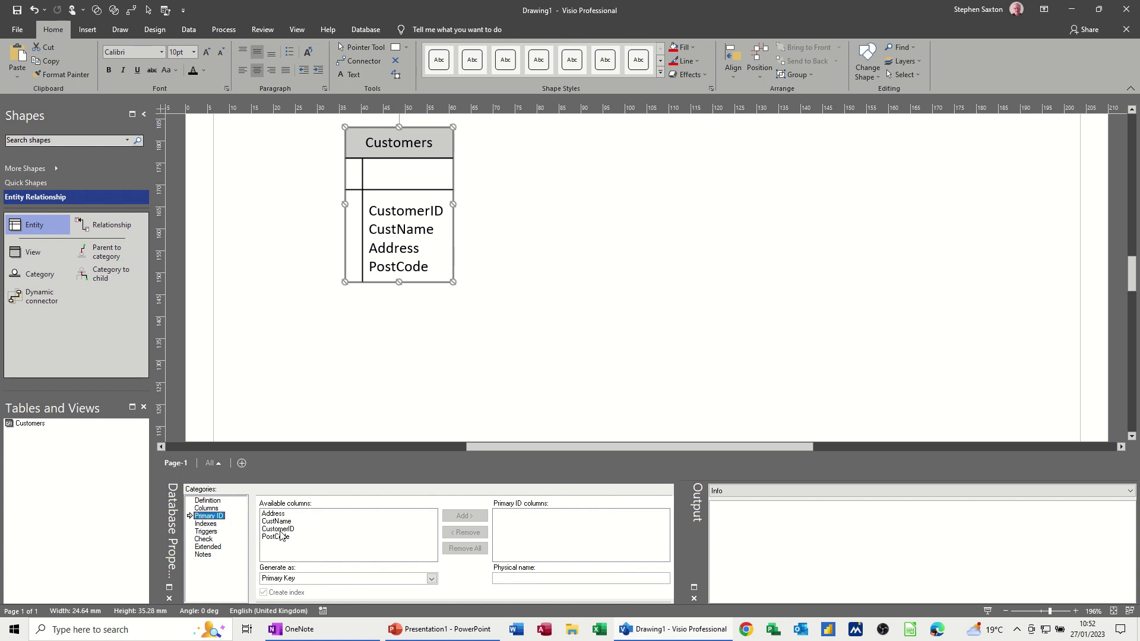
left_click(280, 530)
left_click(462, 515)
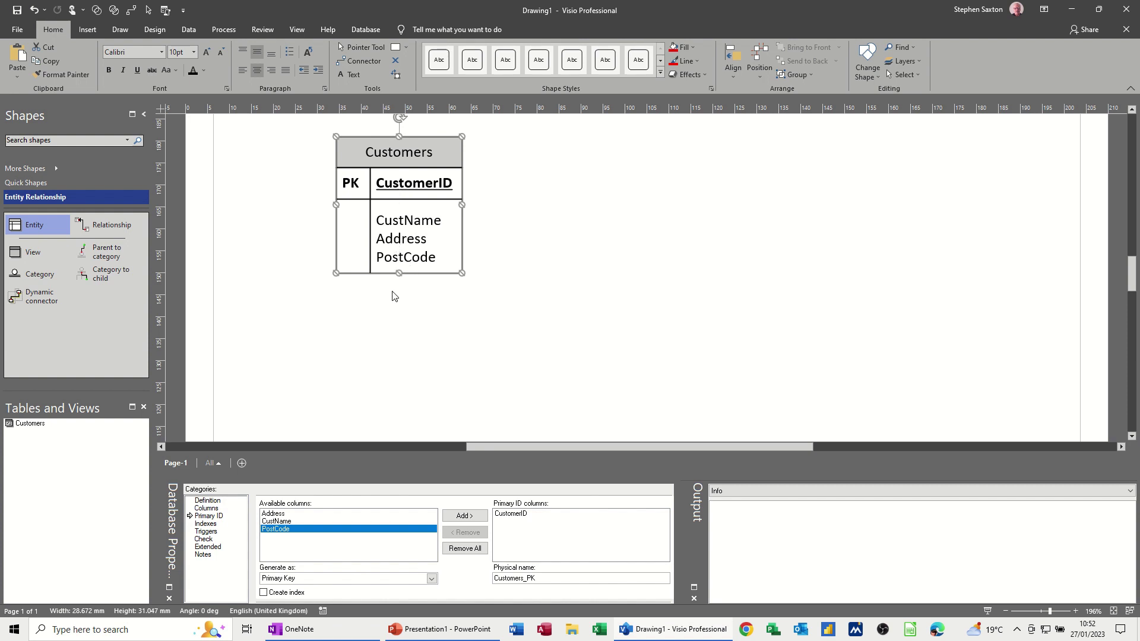
Review the Customers table's index, trigger, check, extended, notes and definition properties
left_click(213, 525)
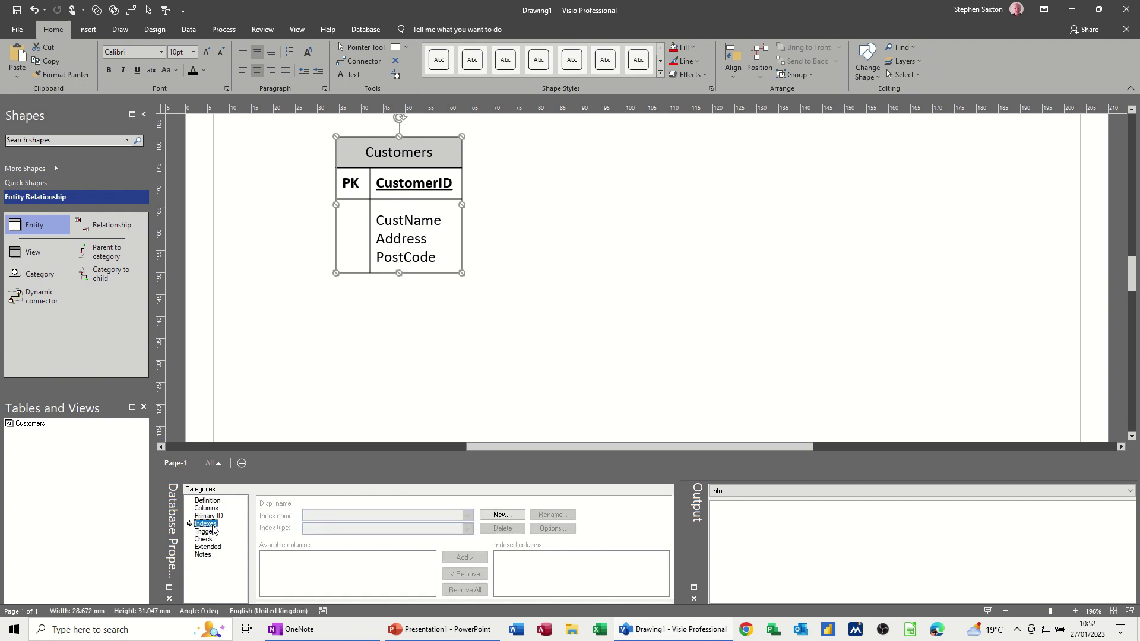
left_click(217, 532)
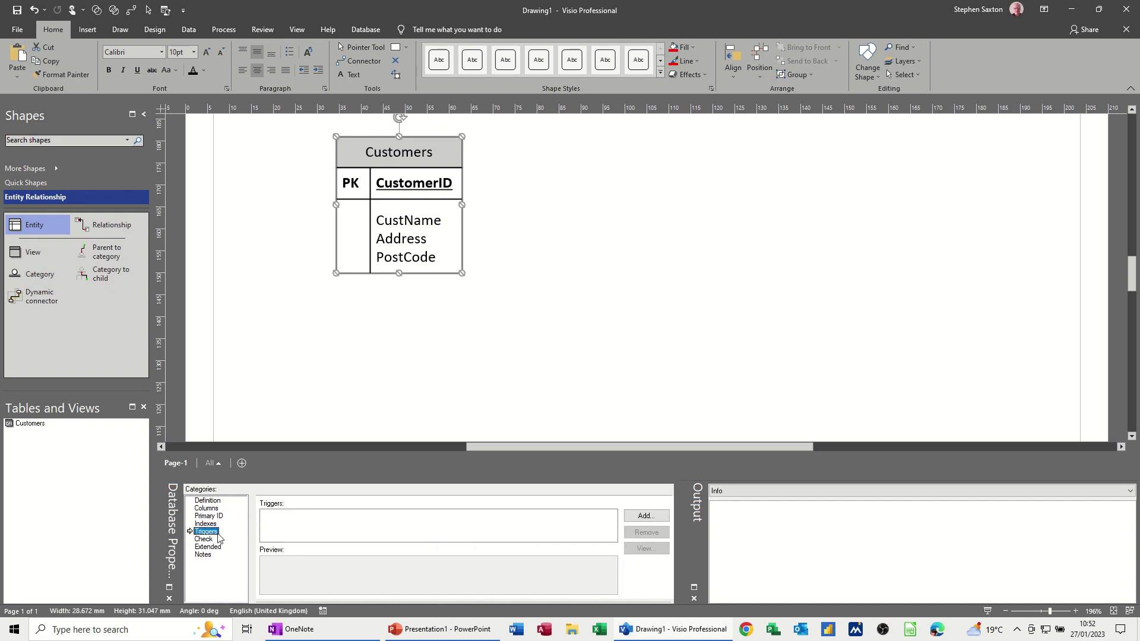
left_click(213, 540)
left_click(214, 546)
left_click(215, 555)
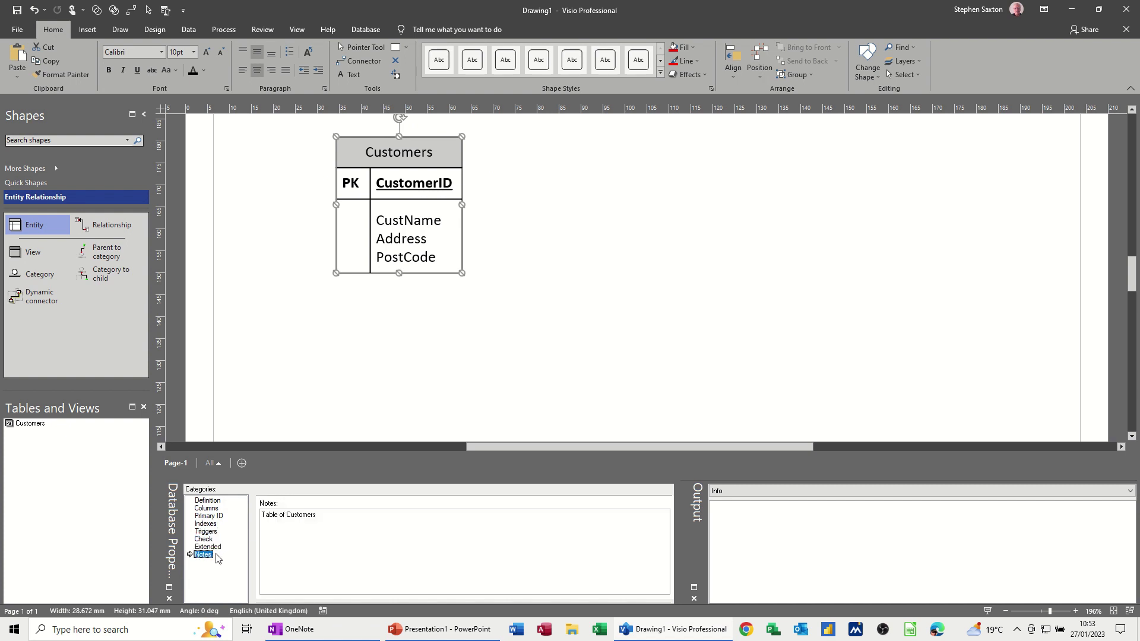
left_click(213, 501)
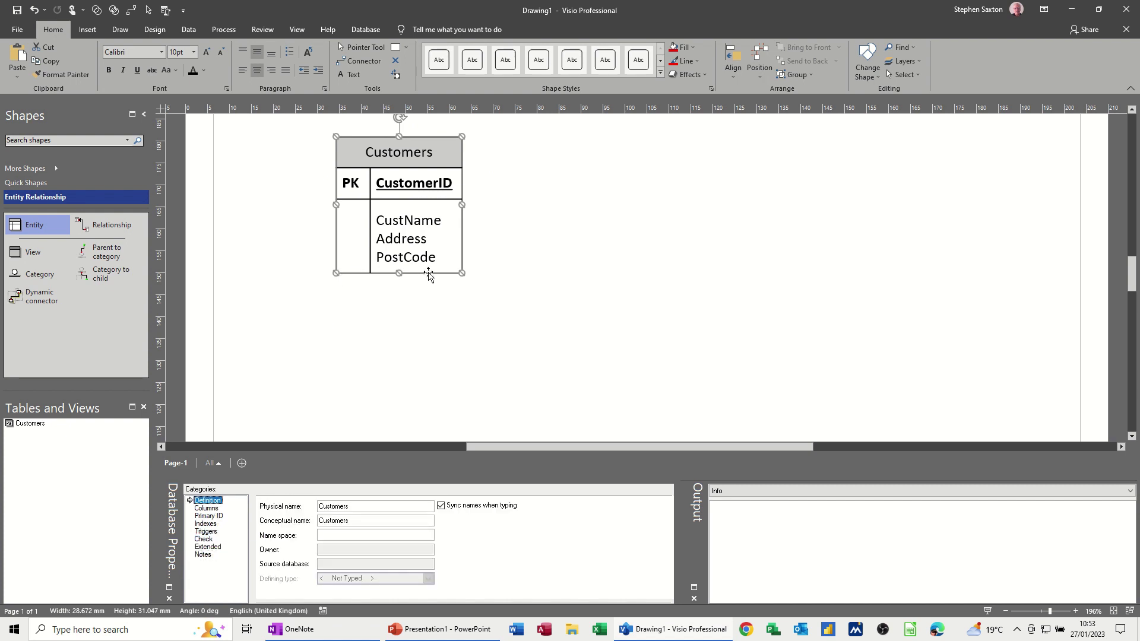
Shift the Customers table slightly to the left and place a second Entity to its right, named Products
left_click(423, 153)
left_click_drag(423, 153, 403, 153)
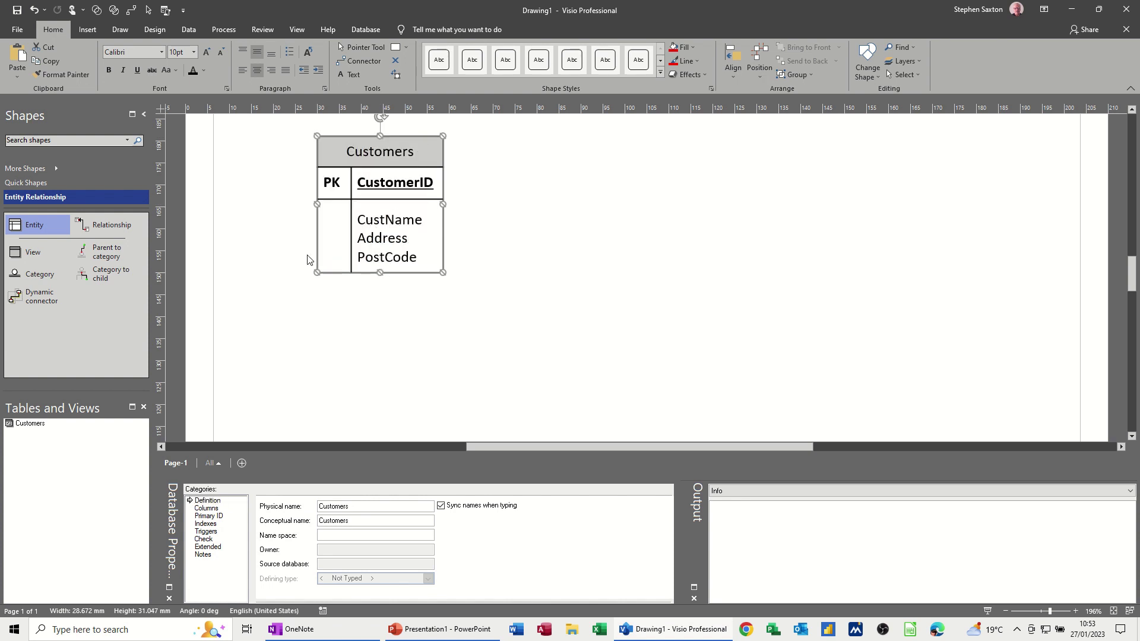
left_click_drag(29, 229, 586, 167)
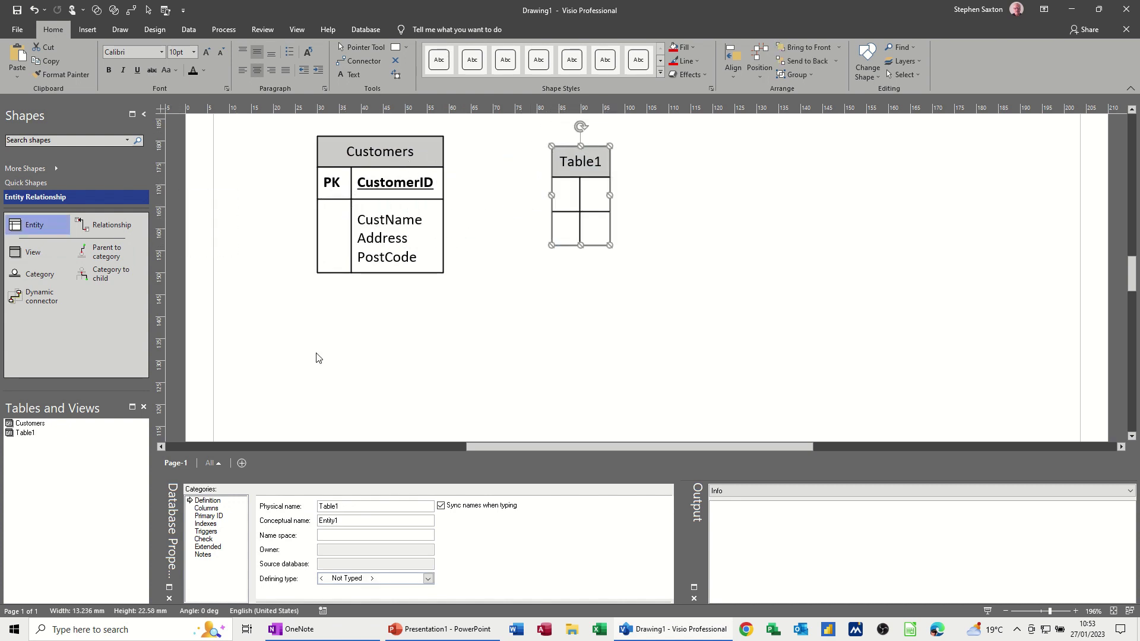
left_click_drag(345, 509, 317, 508)
type("Products")
key("Return")
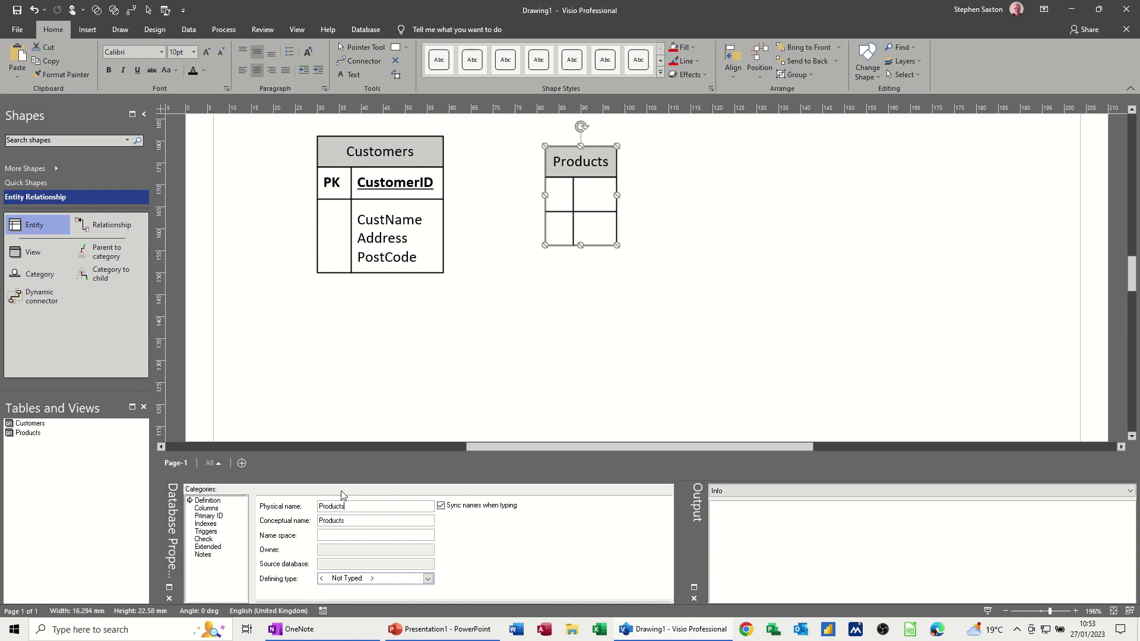
Add the columns ProductID, ProductName and Qty to the Products table
left_click(207, 508)
left_click(308, 520)
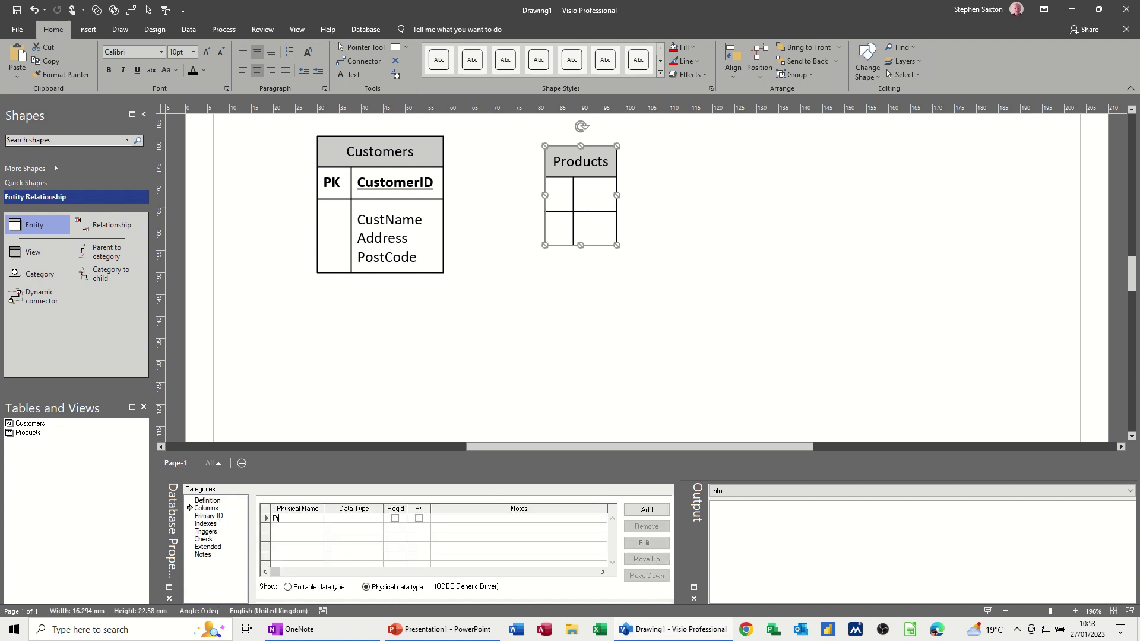
type("ProductID")
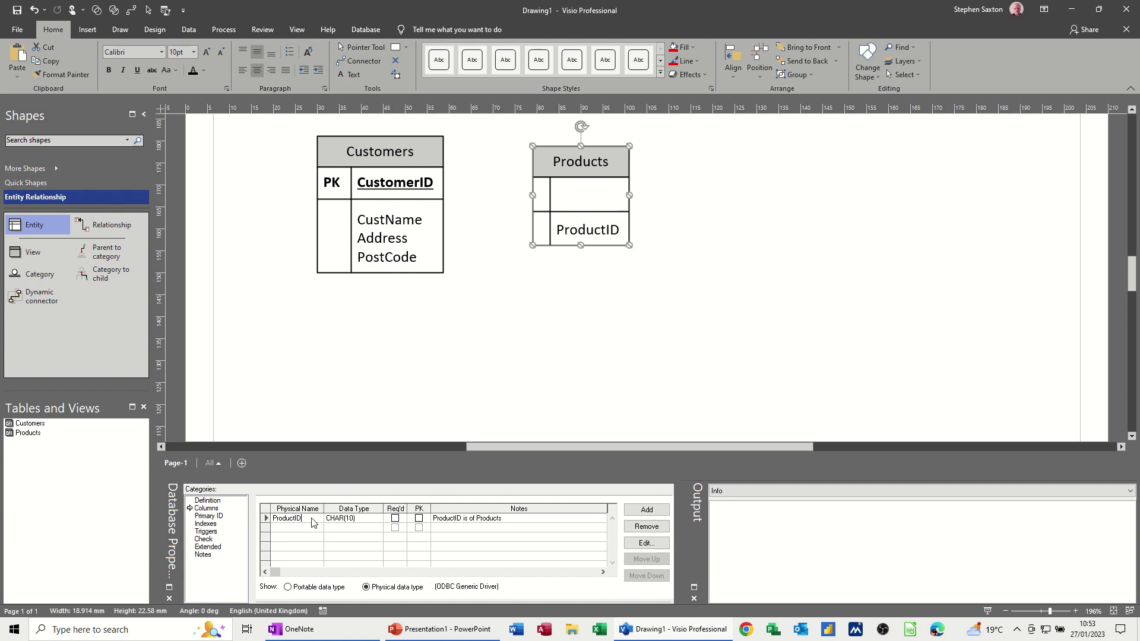
key("Return")
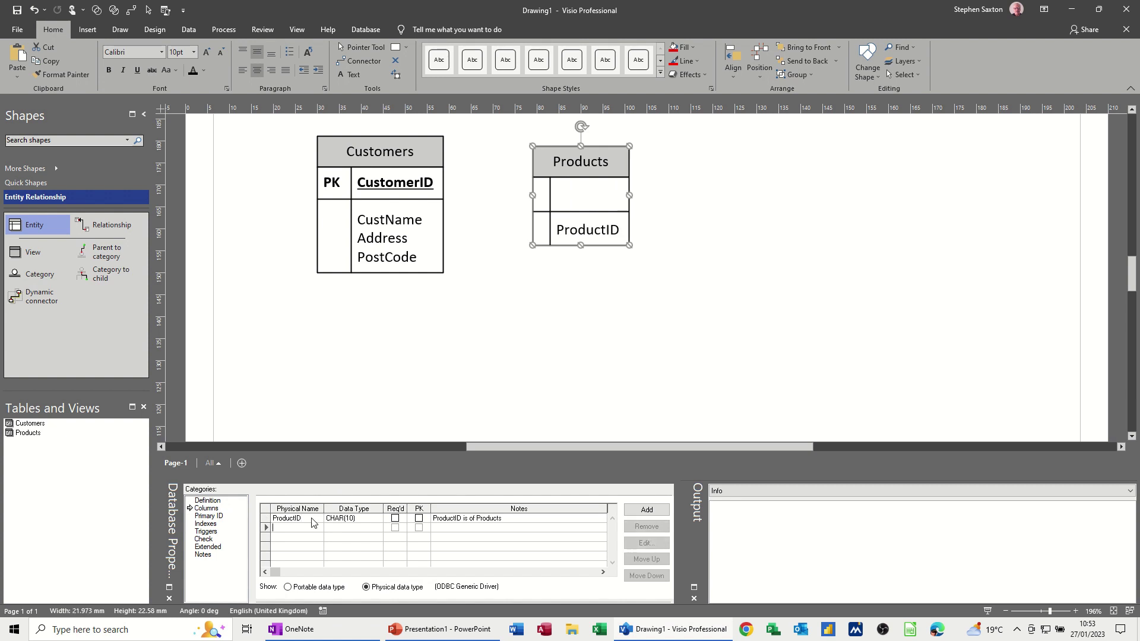
type("Product")
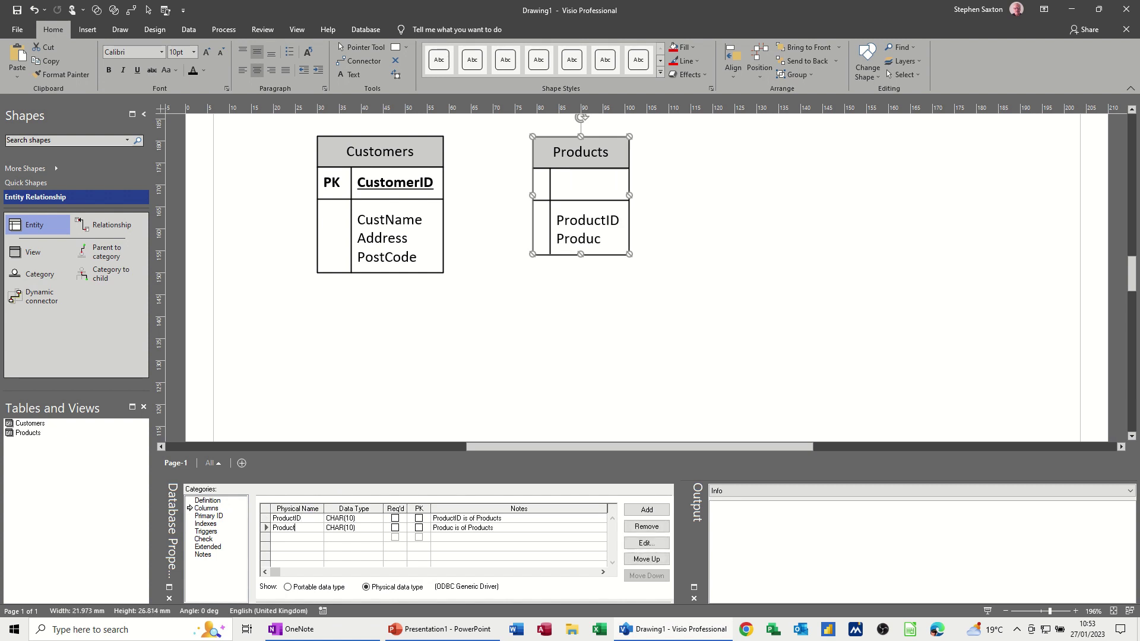
type("Name ")
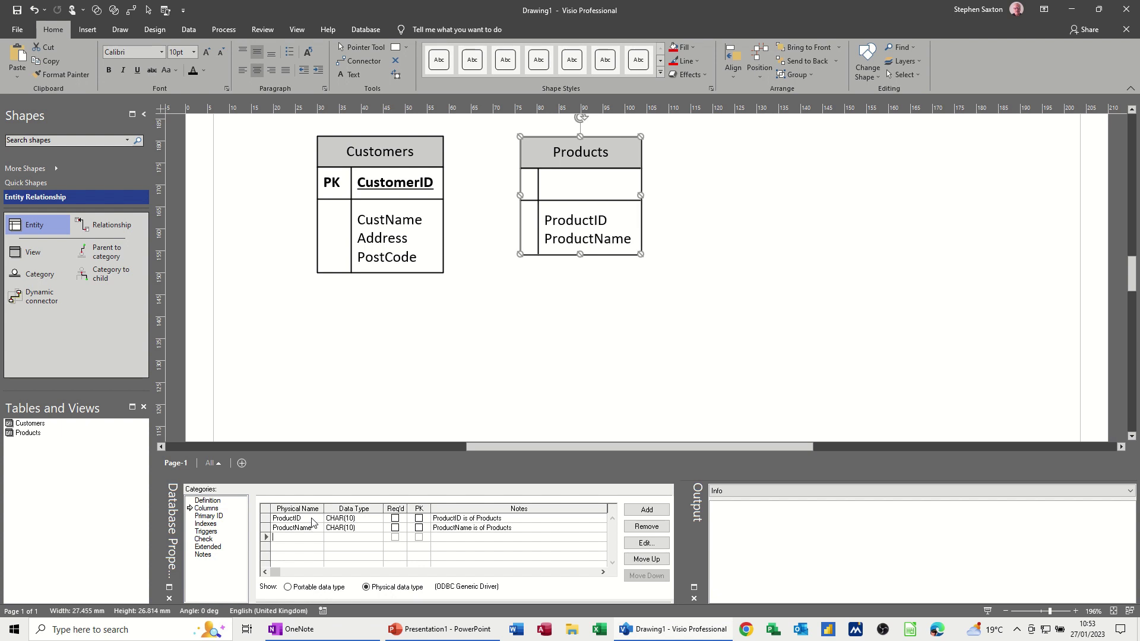
type("Qty")
left_click(533, 385)
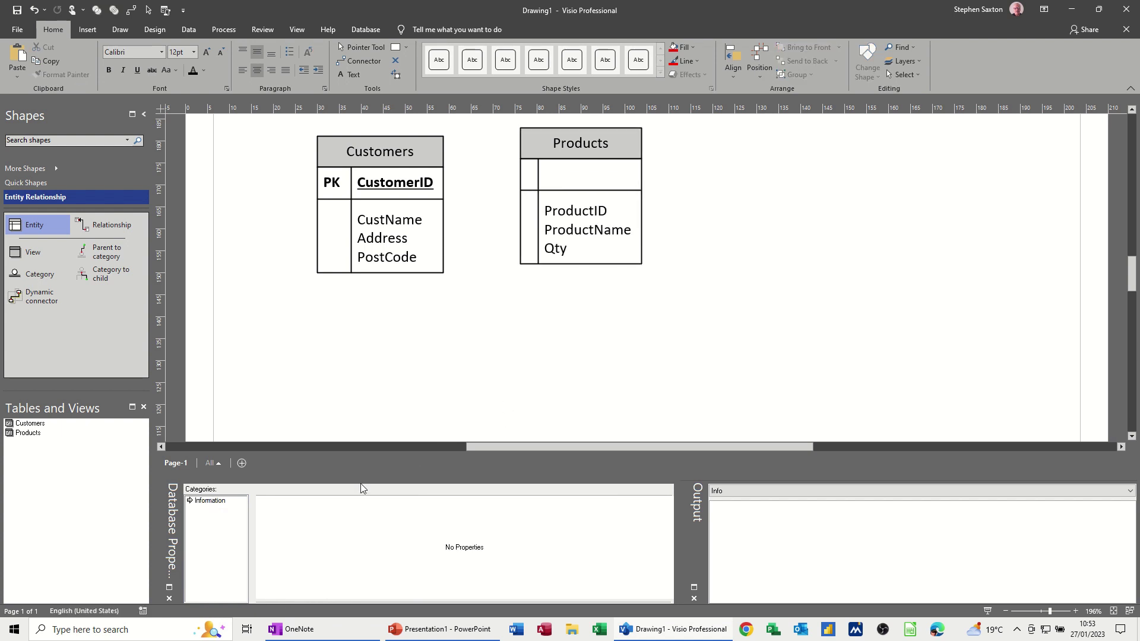
Make ProductID the primary key of the Products table
left_click(559, 270)
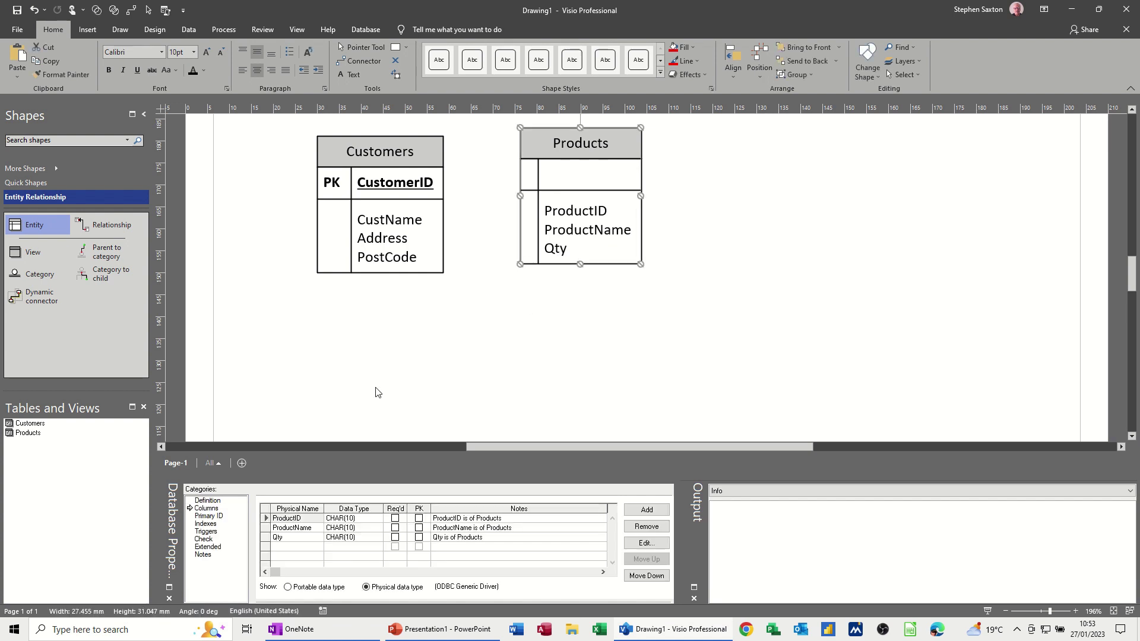
left_click(218, 516)
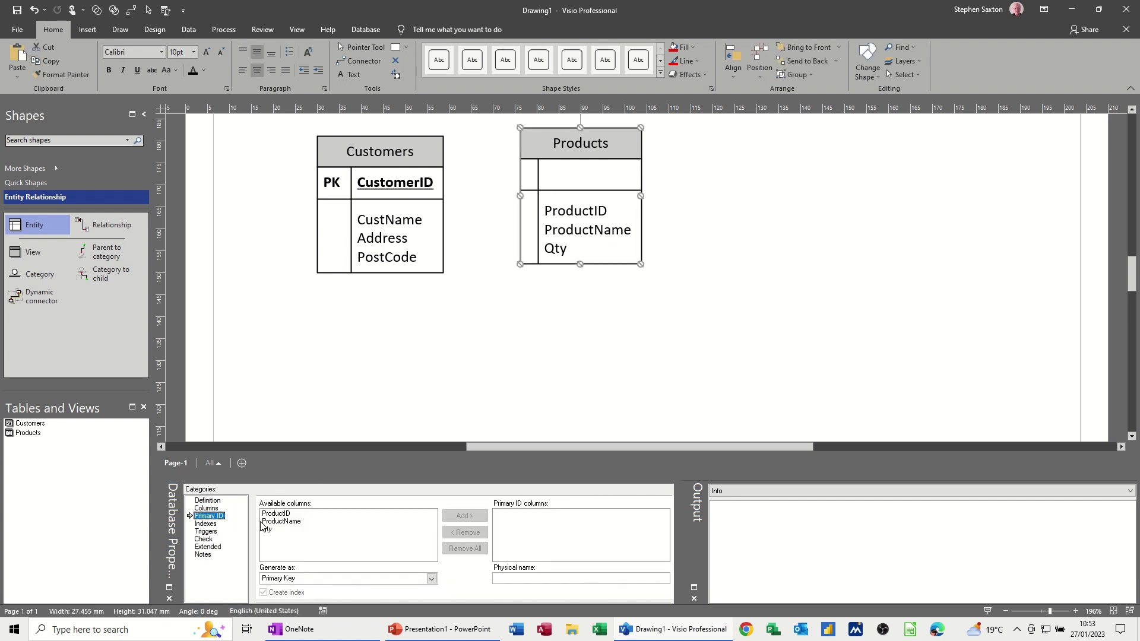
left_click(289, 515)
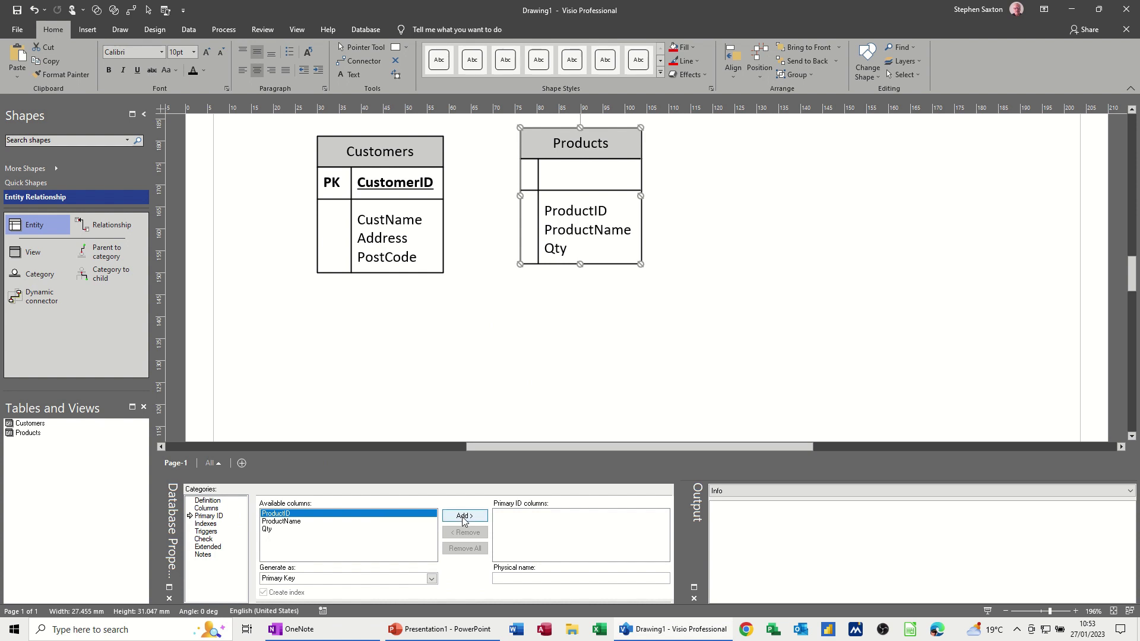
left_click(464, 516)
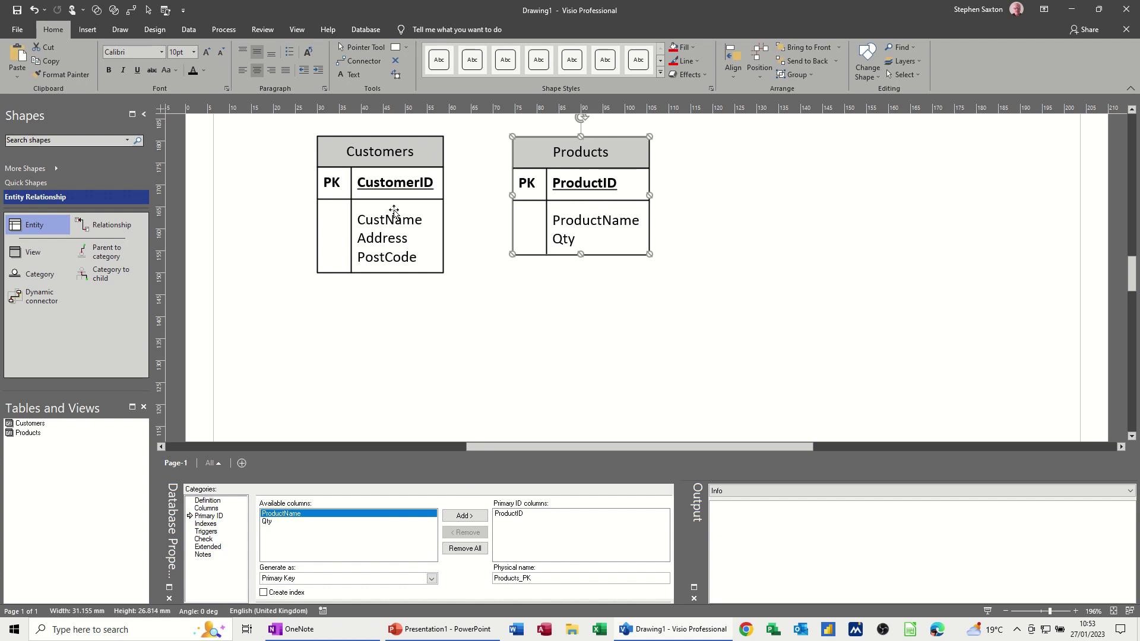
Add a CustomerID column to the Products table and align both tables side by side with a wider gap between them
left_click(206, 508)
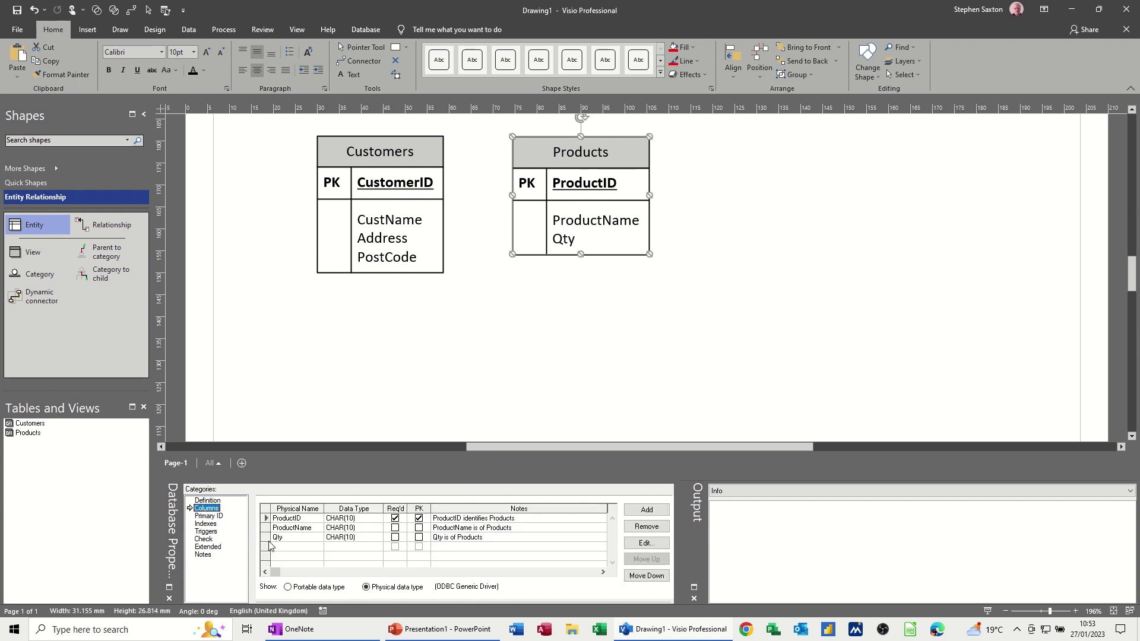
left_click(299, 547)
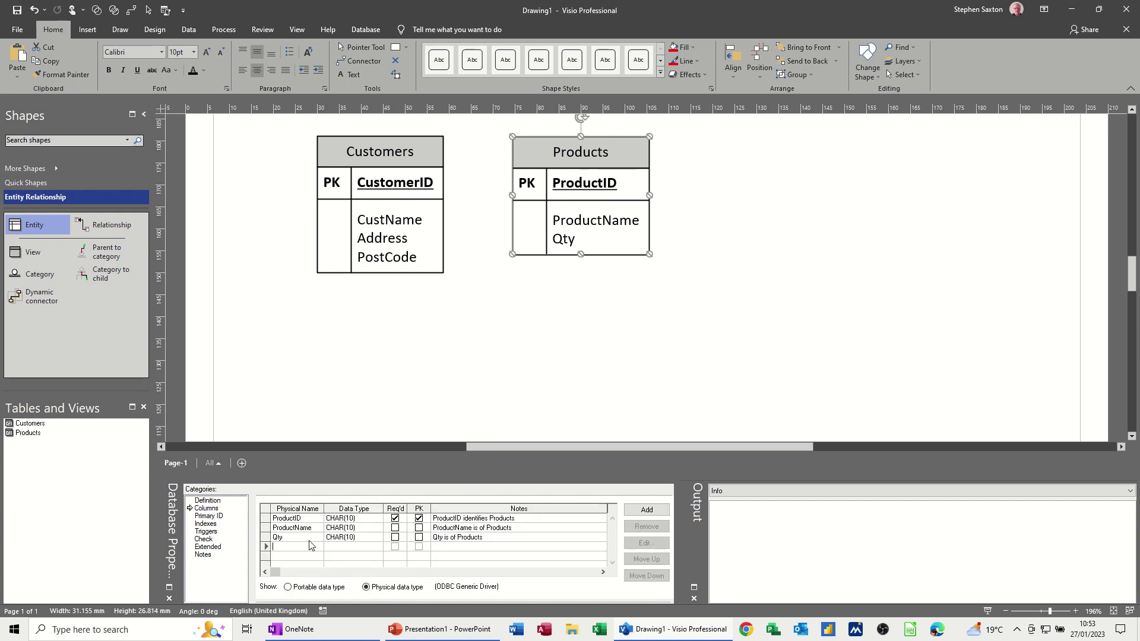
type("CustomerID")
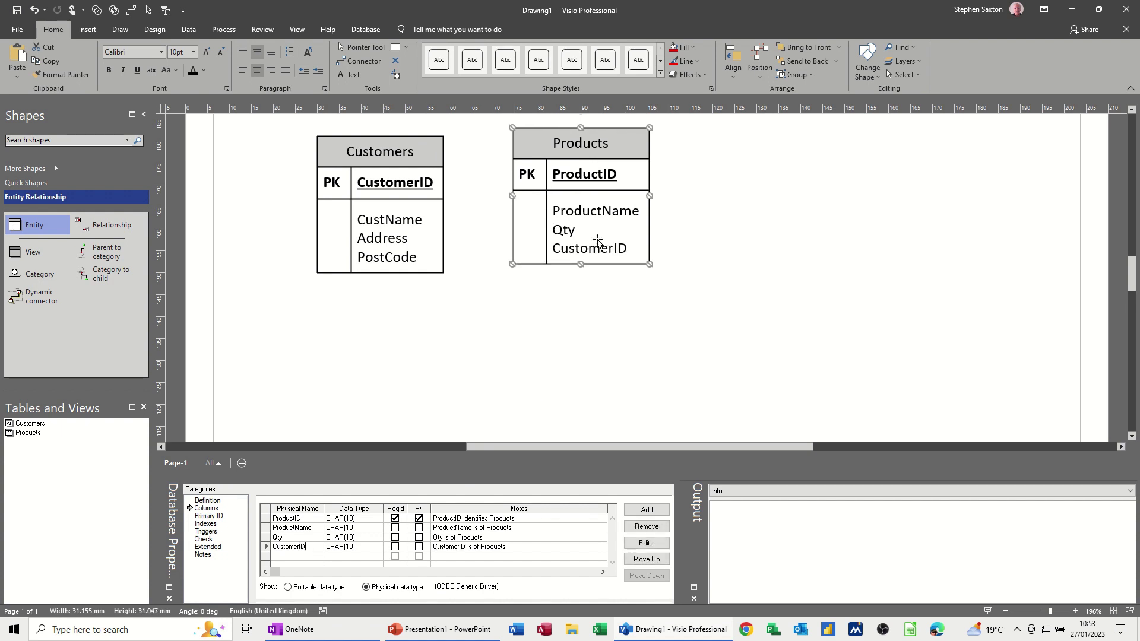
key("Escape")
left_click_drag(629, 151, 632, 153)
left_click_drag(414, 160, 397, 154)
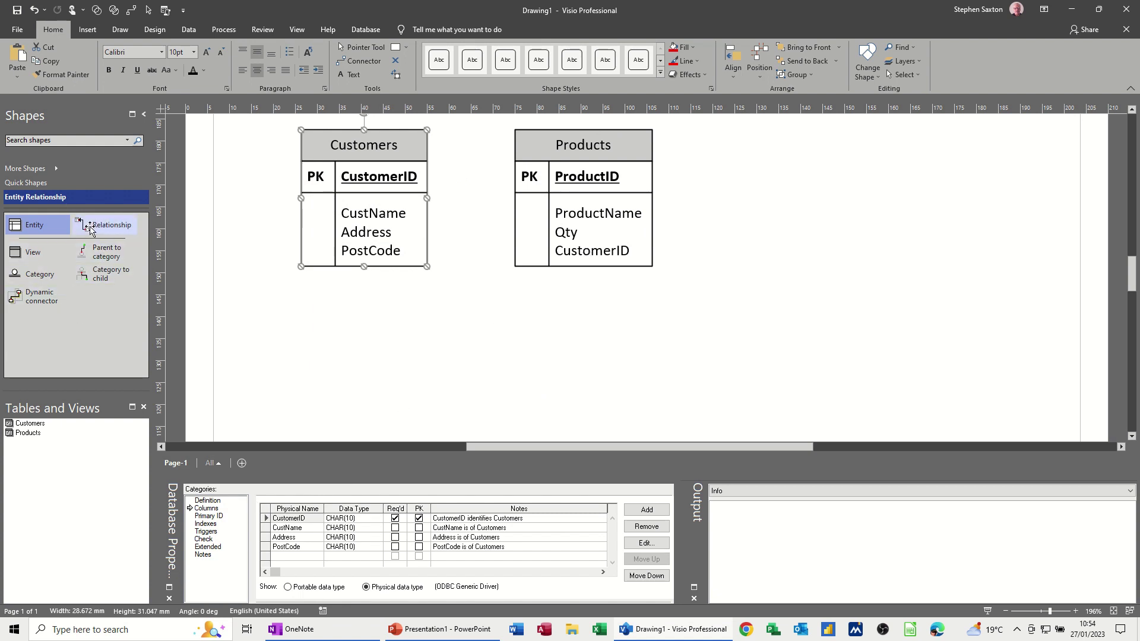
Place a Relationship connector below the tables and attach its parent end to Customers and its child end to Products
left_click_drag(90, 229, 478, 355)
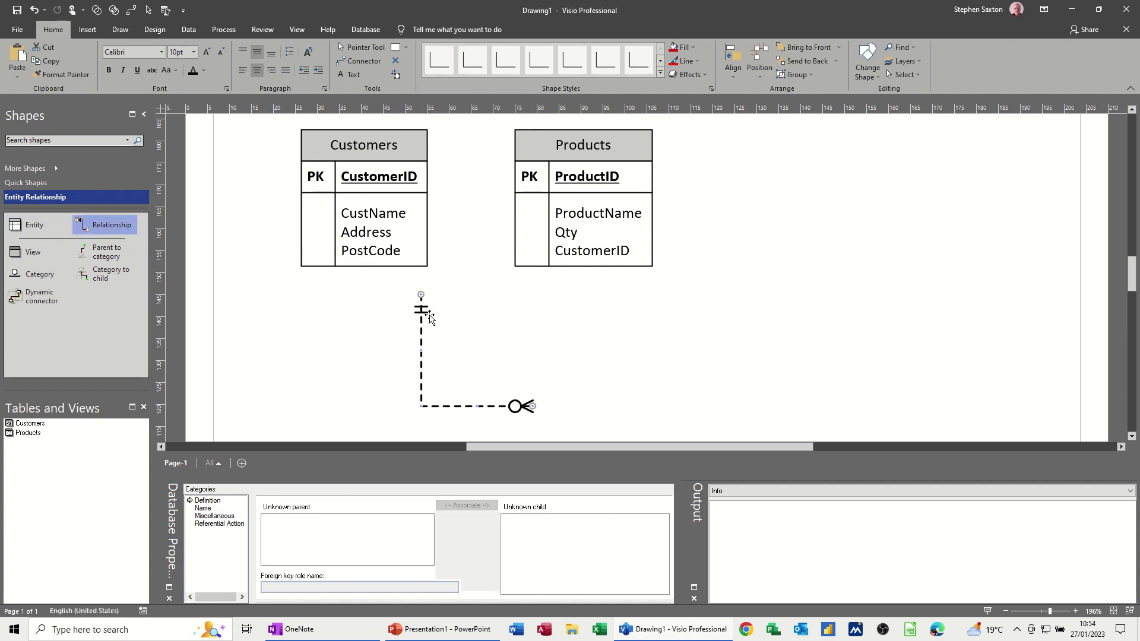
left_click_drag(434, 261, 412, 199)
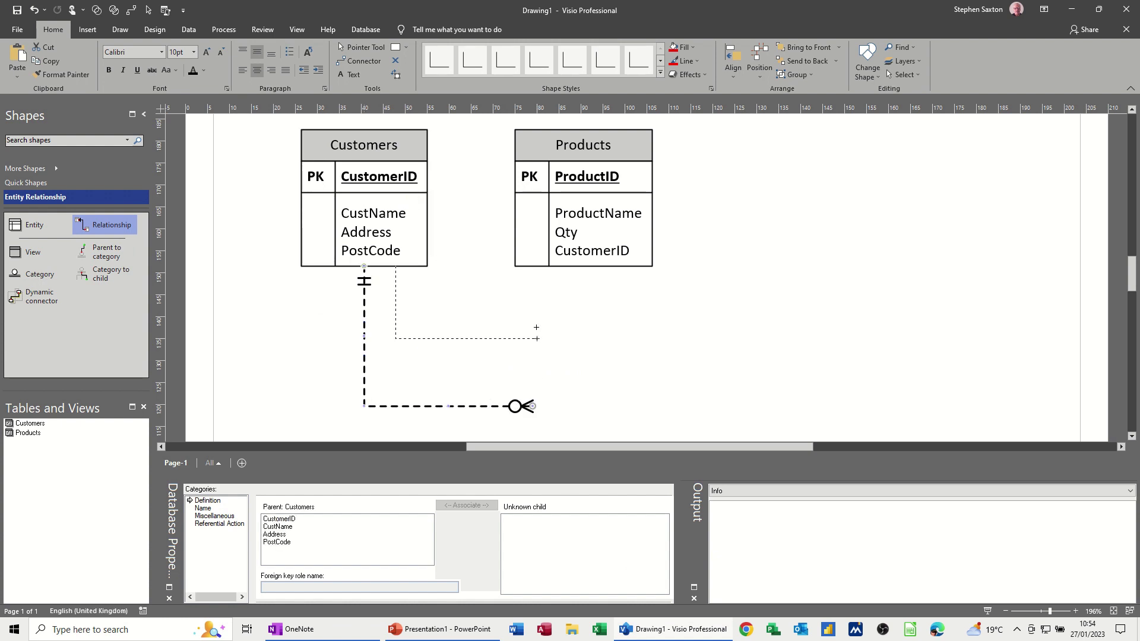
left_click_drag(544, 264, 541, 262)
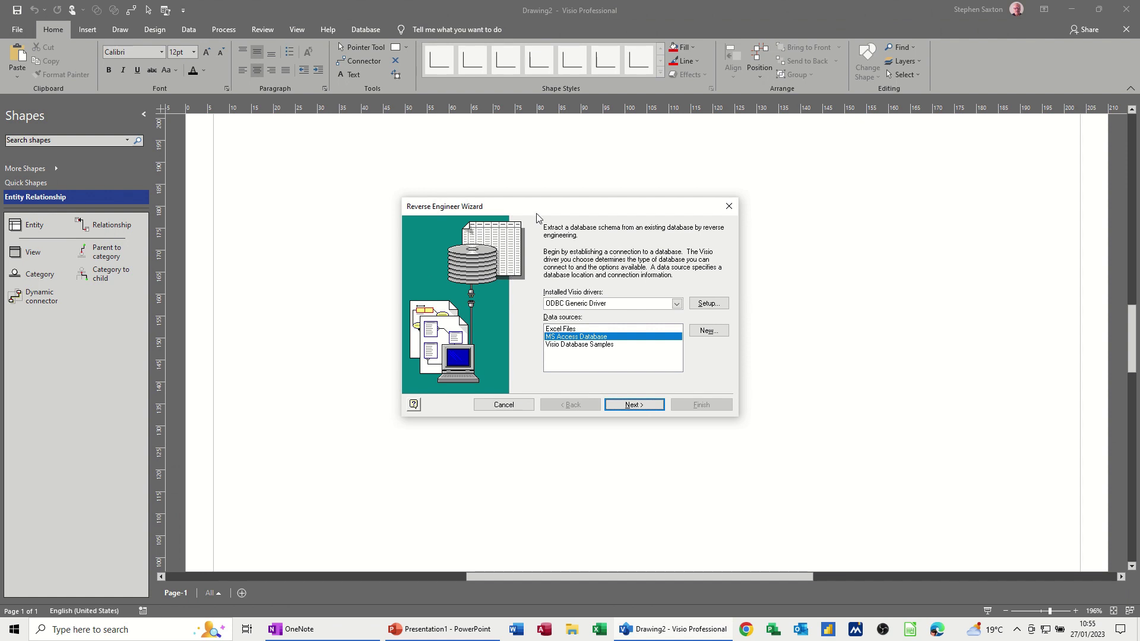
Connect the Reverse Engineer Wizard to the MS Access Database data source using the ODBC Generic Driver, leaving the credentials blank
left_click_drag(538, 212, 464, 188)
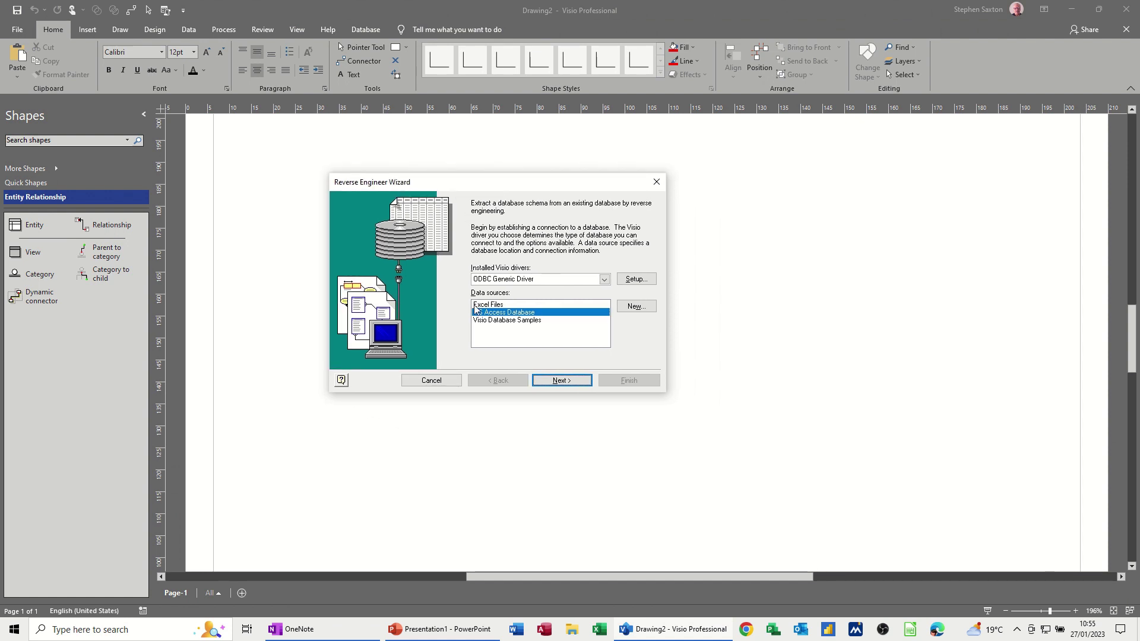
left_click(603, 279)
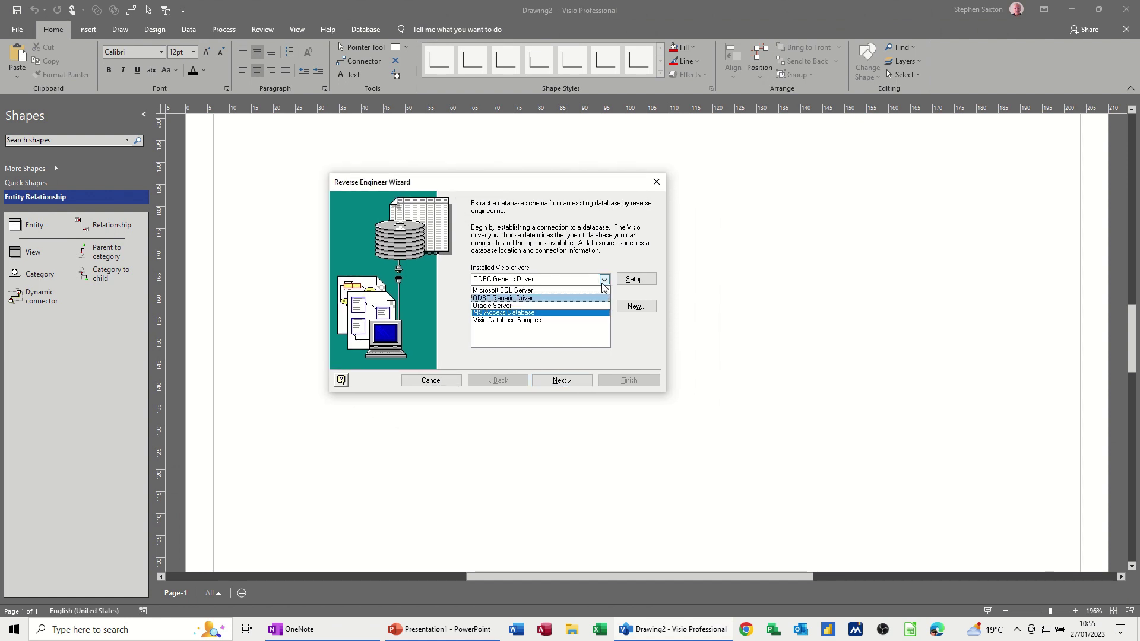
left_click(602, 281)
left_click(644, 281)
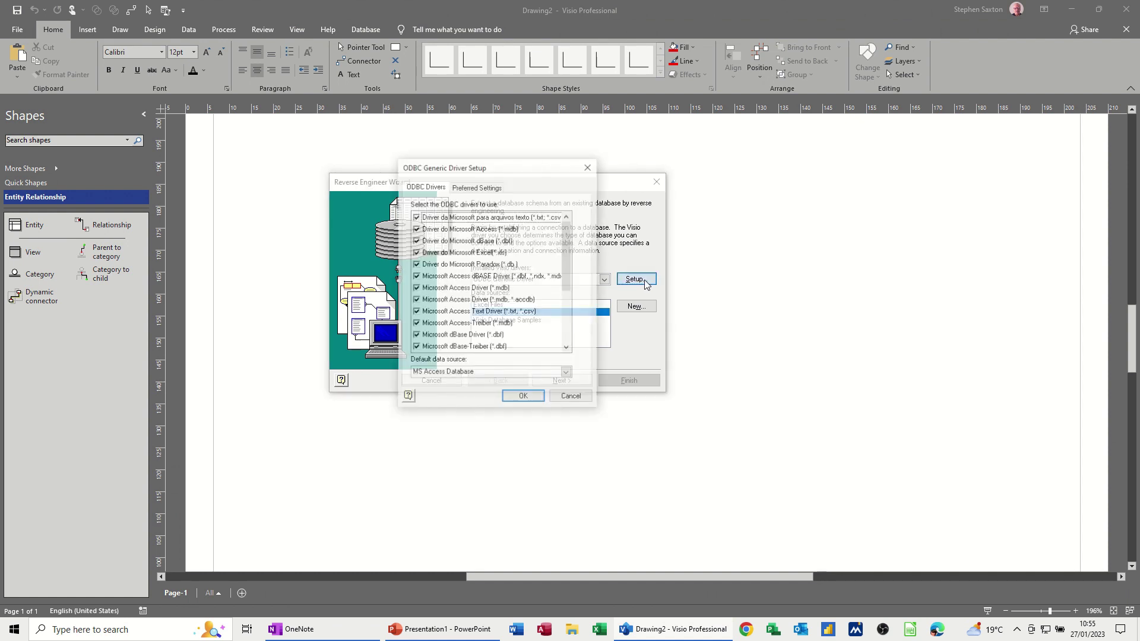
left_click(525, 398)
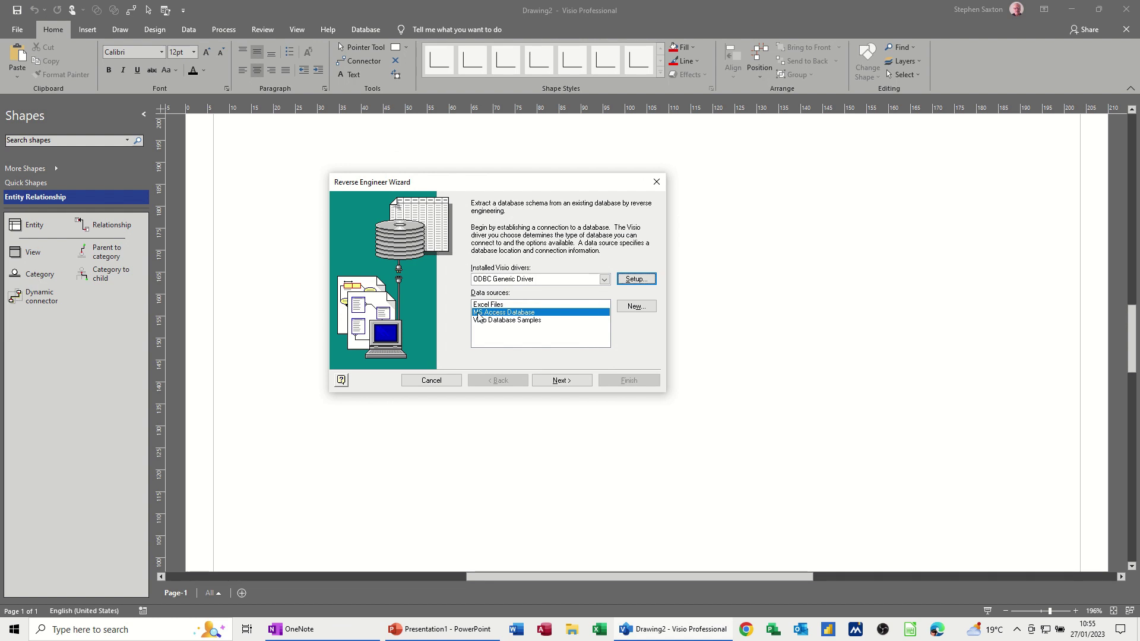
left_click(561, 384)
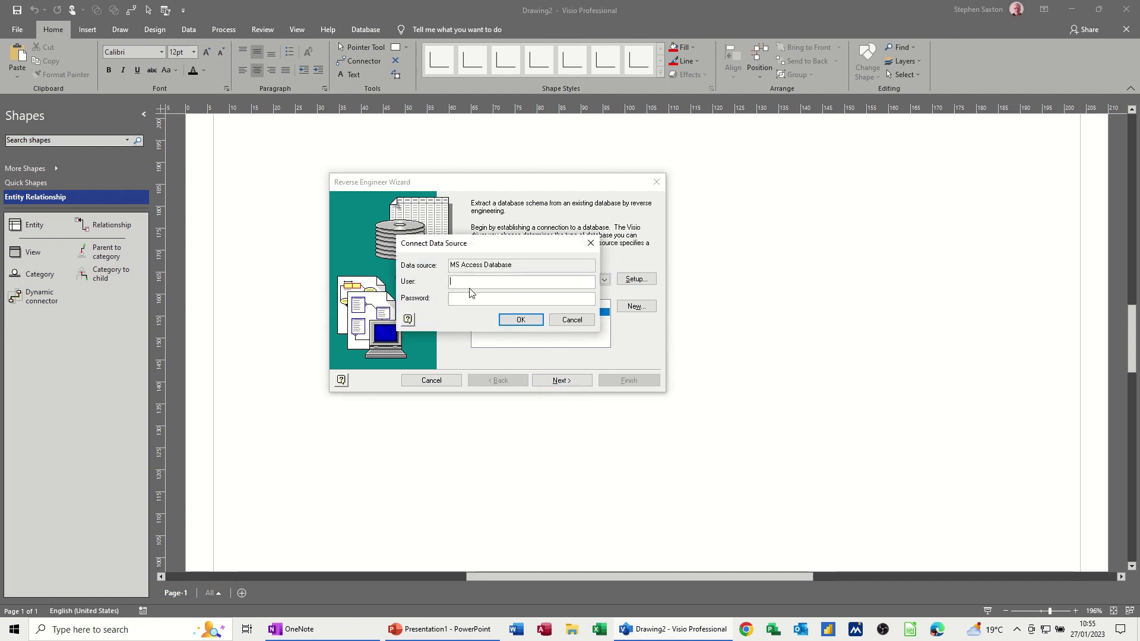
left_click(514, 321)
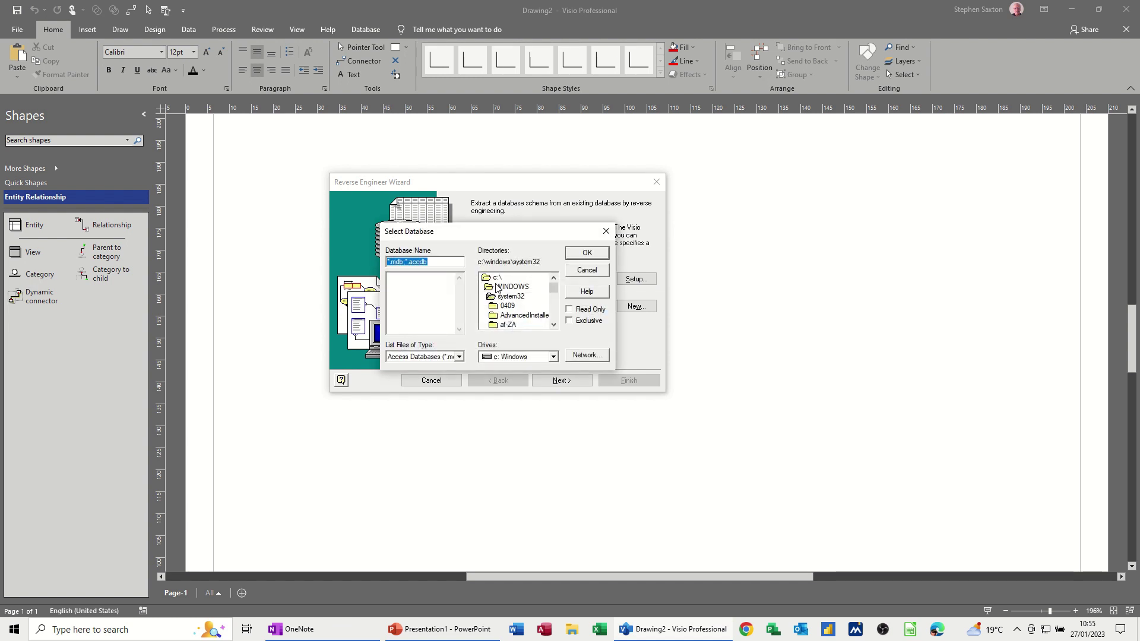
Browse from the system32 directory to the Documents folder inside the personal user folder on drive C
left_click_drag(553, 288, 558, 319)
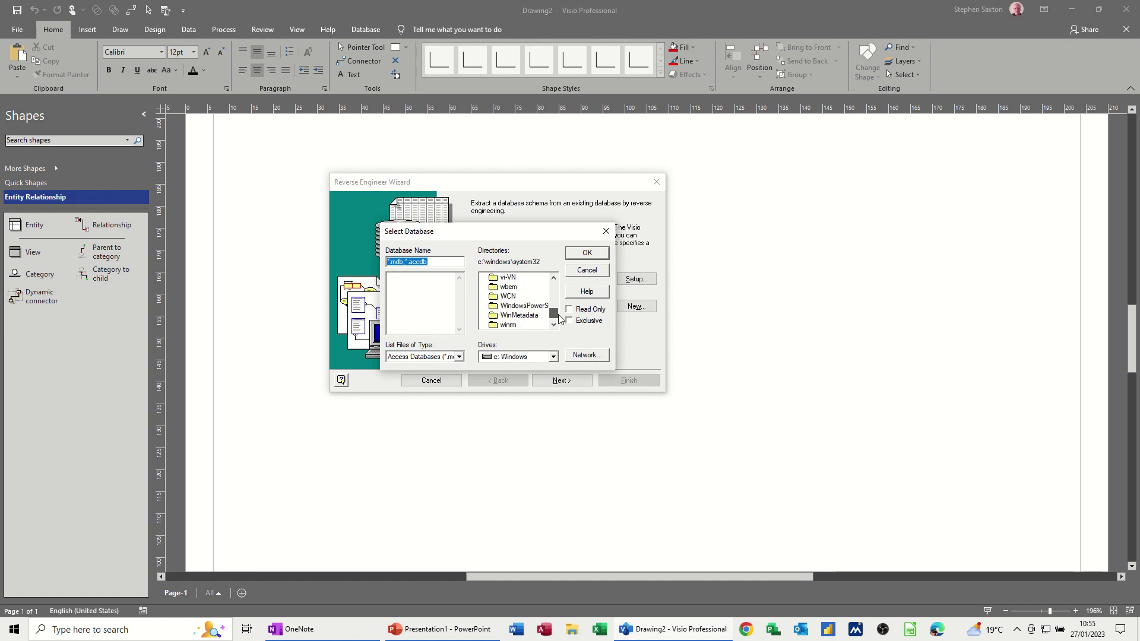
double_click(525, 306)
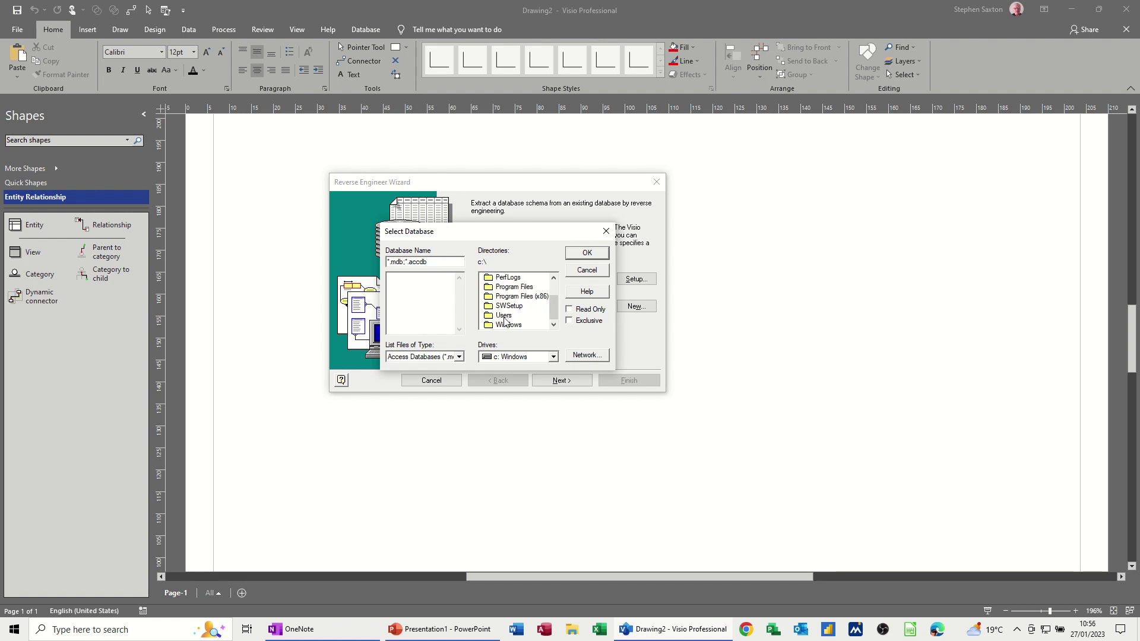
double_click(505, 317)
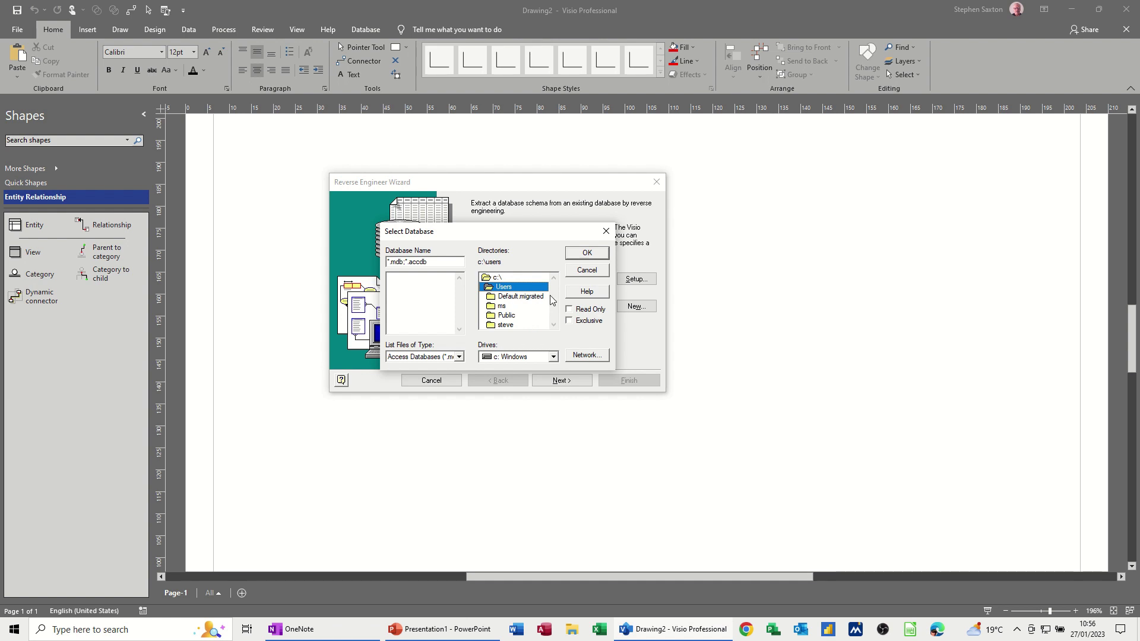
double_click(505, 325)
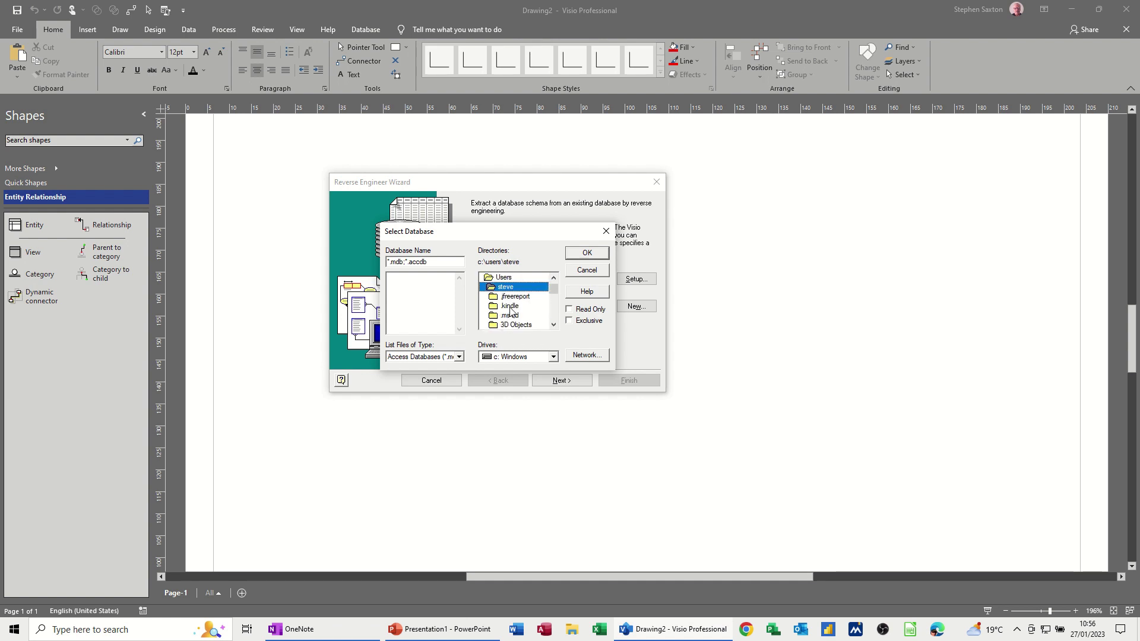
left_click_drag(558, 294, 558, 301)
left_click(523, 317)
double_click(522, 317)
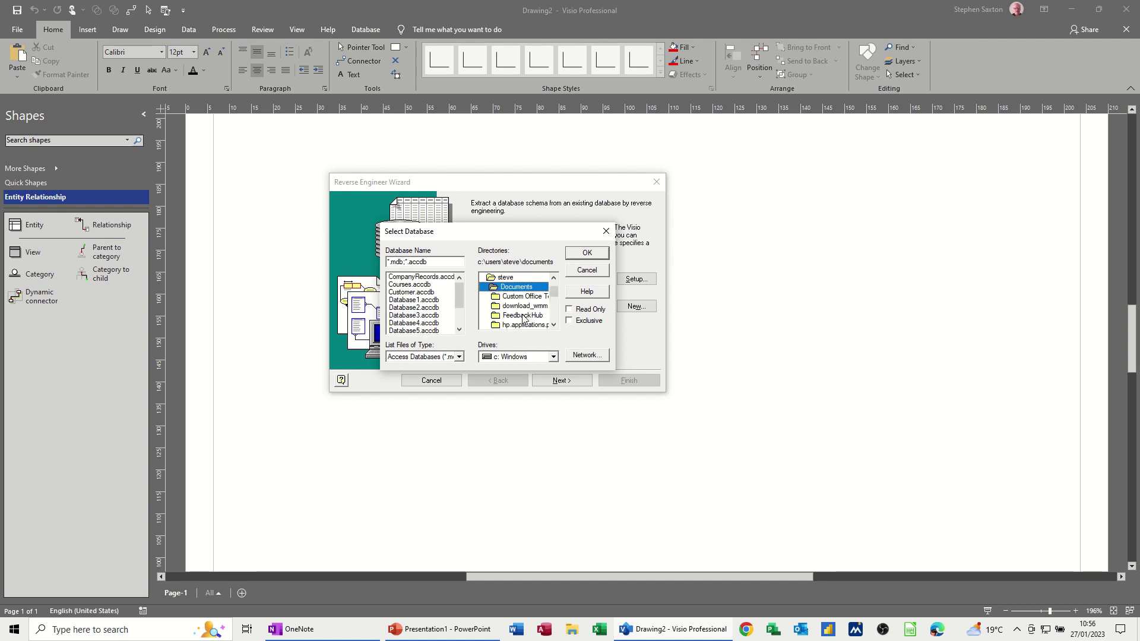
Choose CompanyRecords.accdb as the source database and keep Tables and Indexes as the object types to reverse engineer
left_click(401, 278)
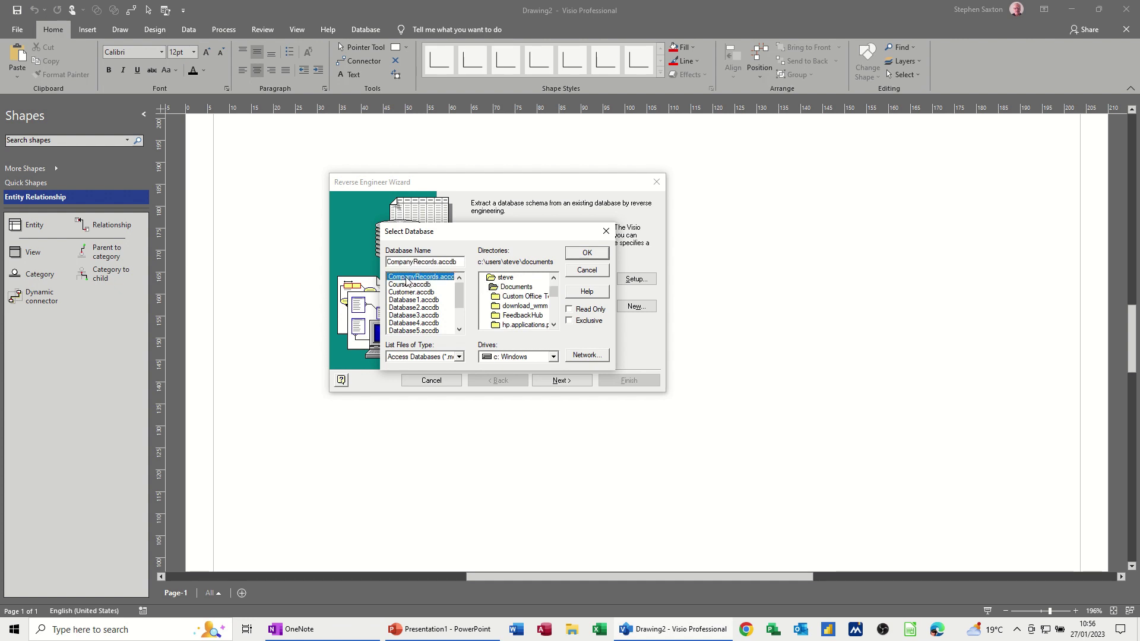
left_click(584, 254)
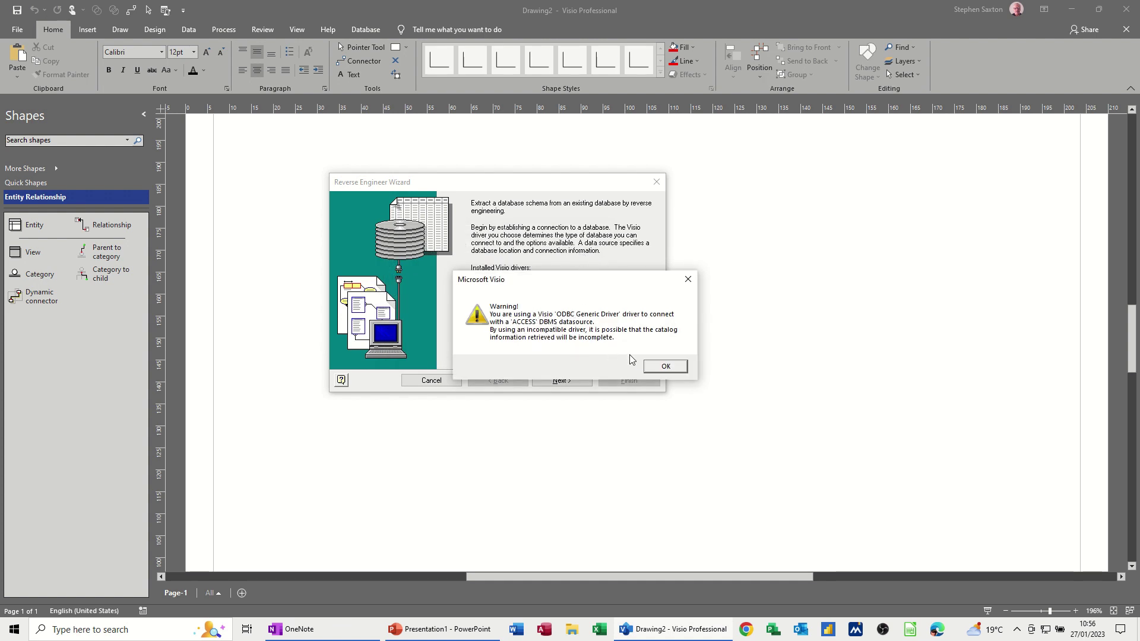
left_click(656, 369)
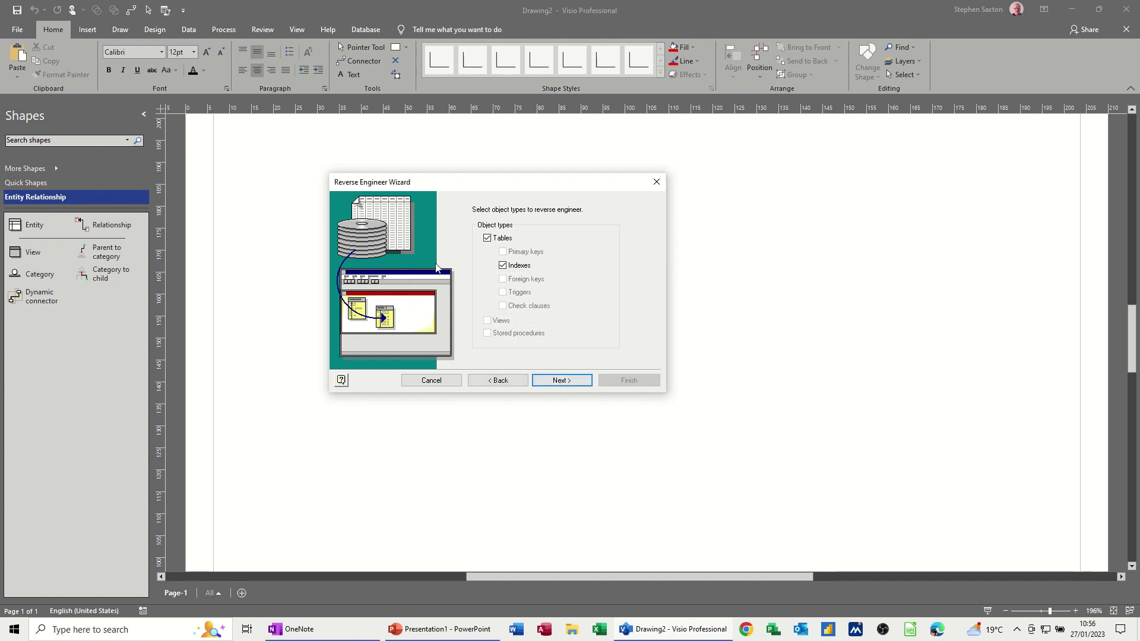
left_click(564, 381)
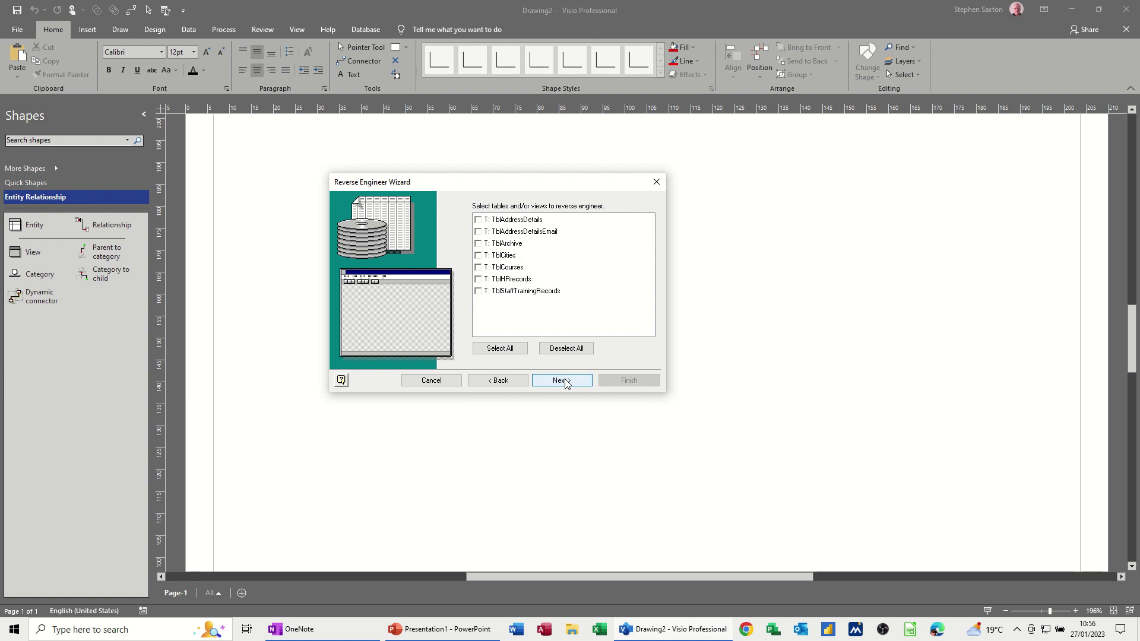
Reverse engineer TblAddressDetails, TblCourses and TblStaffTrainingRecords, adding their shapes to the current page
left_click(478, 221)
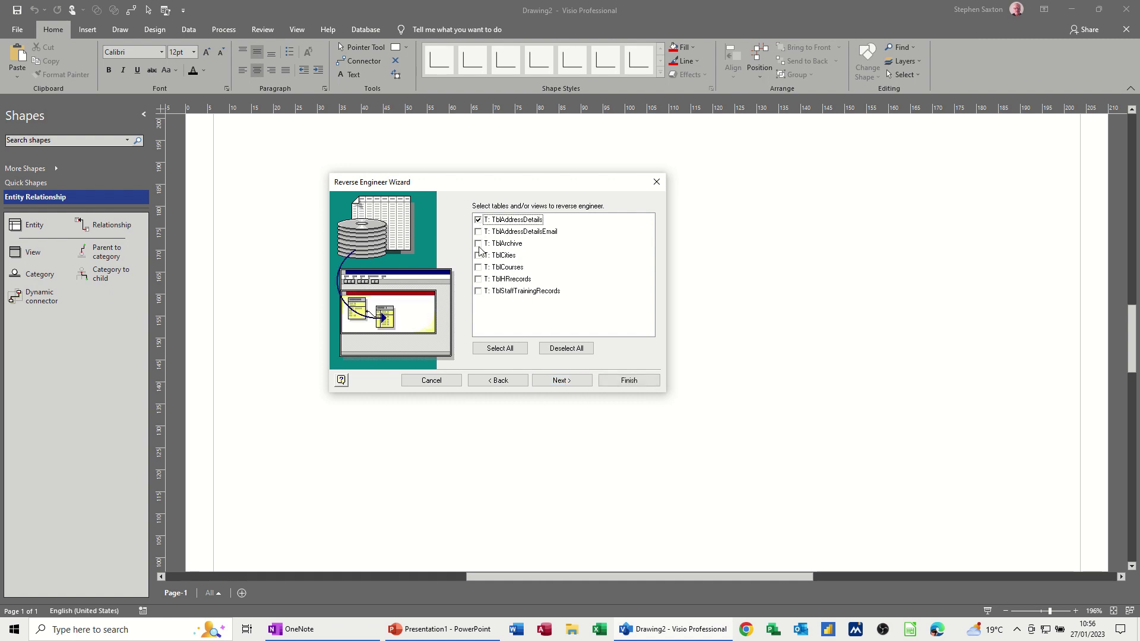
left_click(478, 268)
left_click(479, 291)
left_click(558, 381)
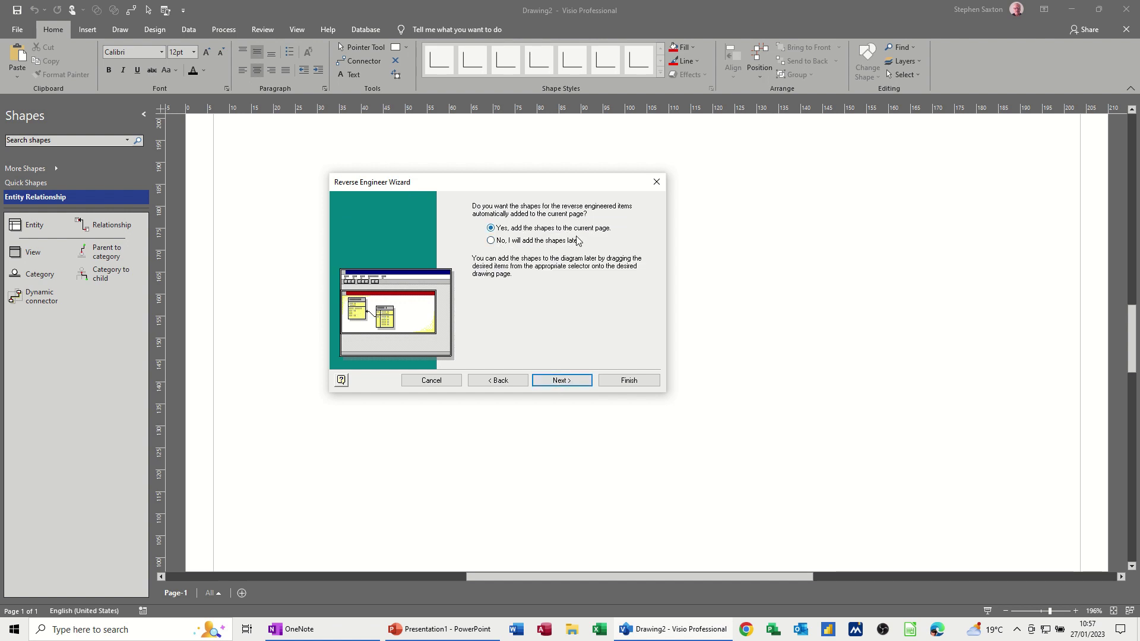
left_click(561, 380)
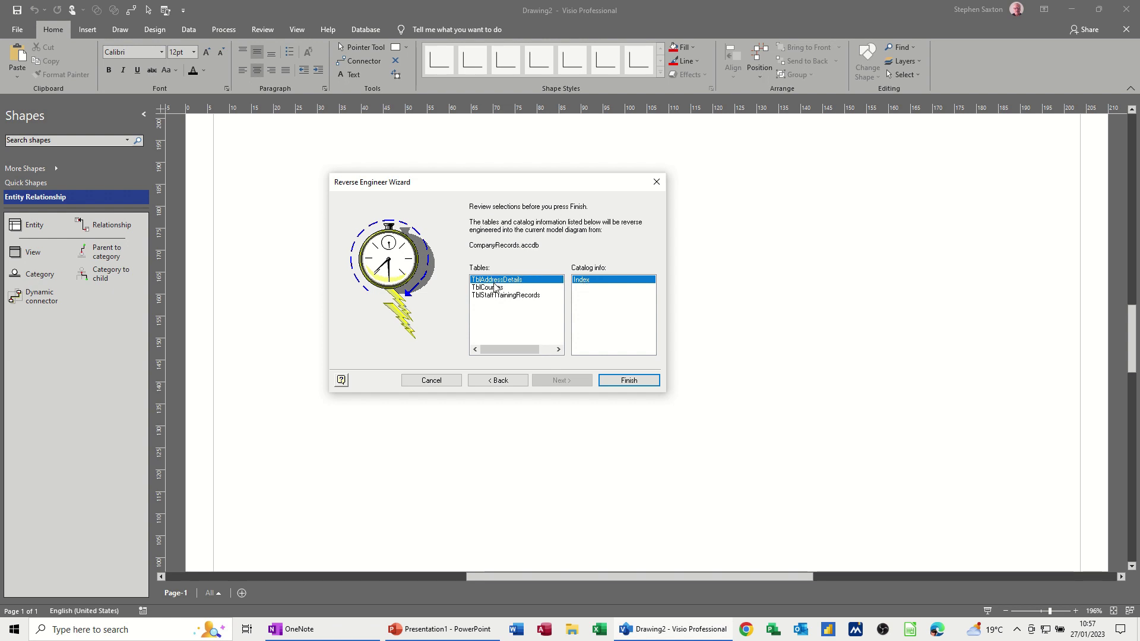
left_click(615, 379)
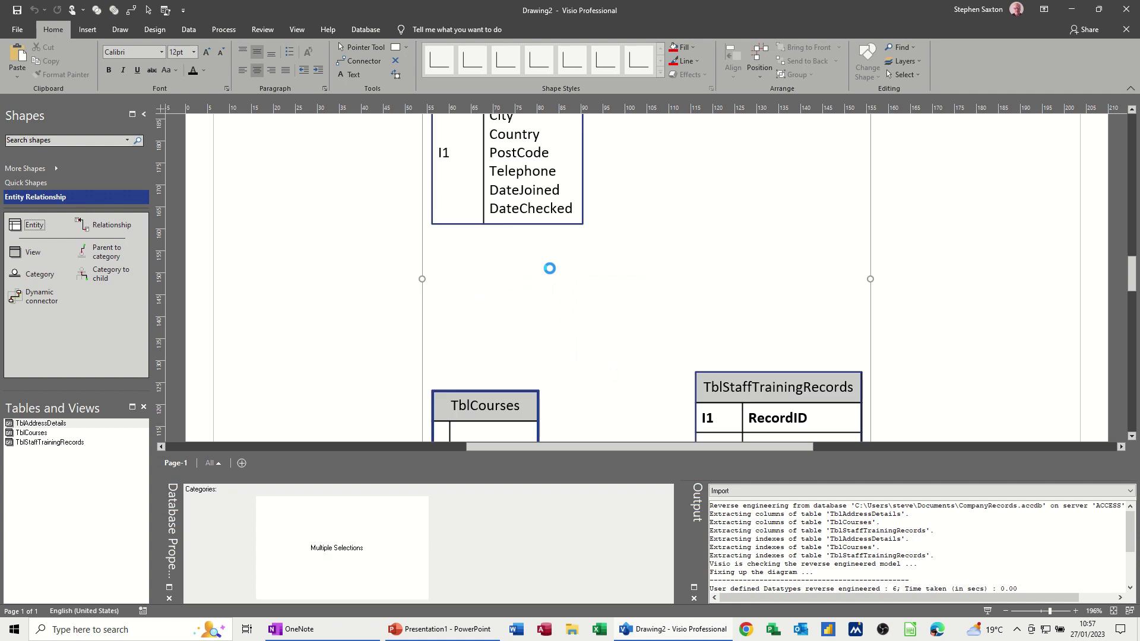
Move the TblStaffTrainingRecords and TblCourses tables up the page, closer to TblAddressDetails
left_click(929, 270)
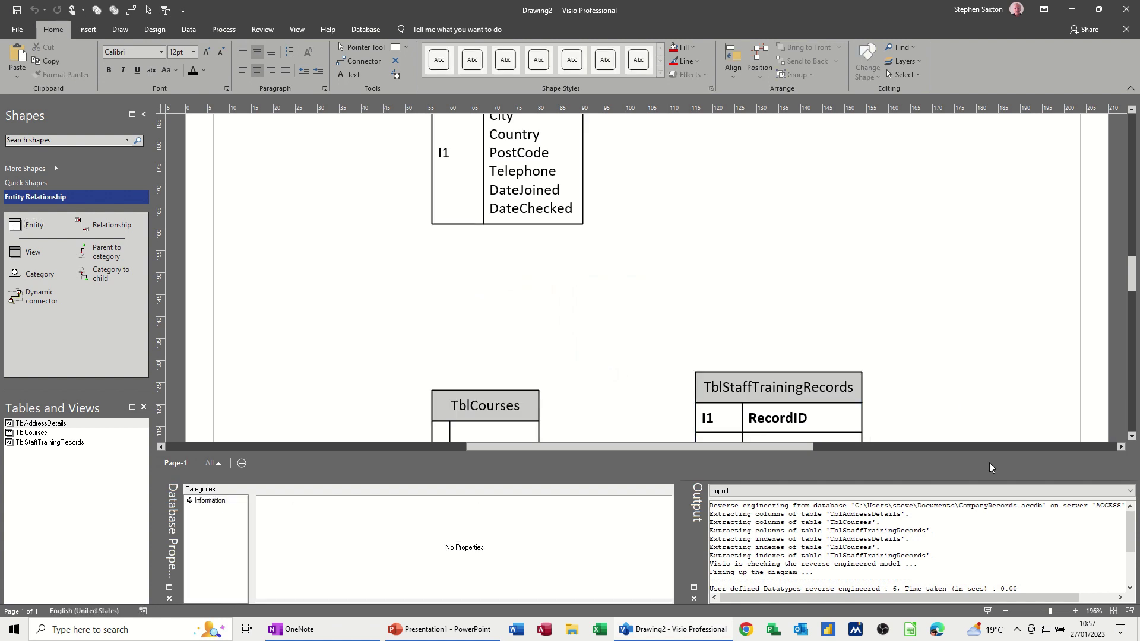
left_click(1006, 612)
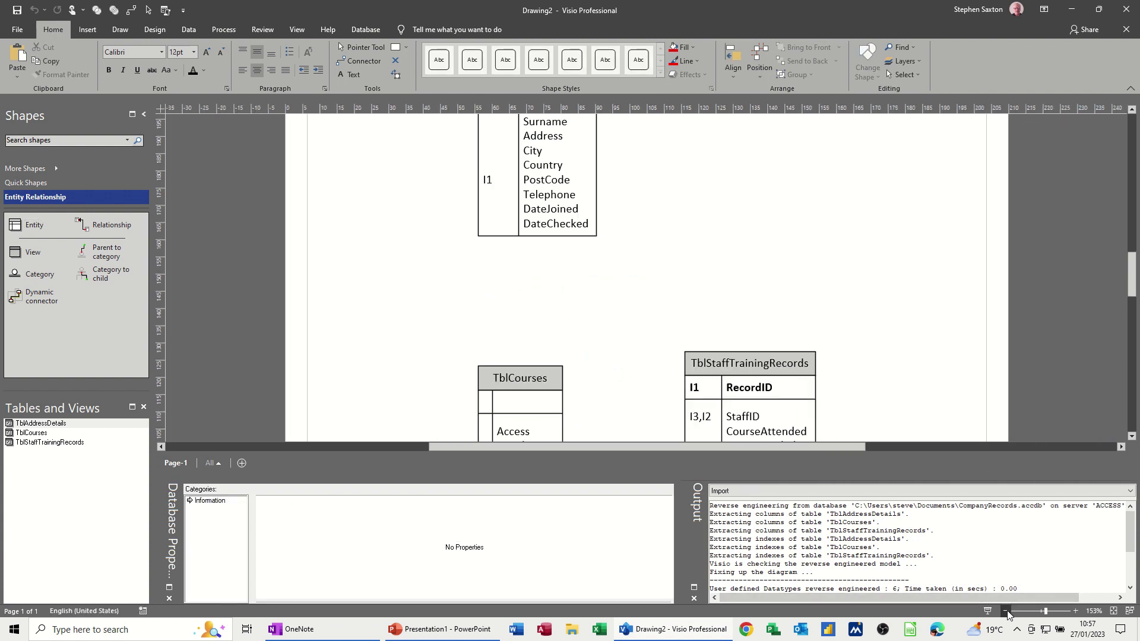
left_click(1007, 611)
left_click_drag(726, 360, 809, 255)
left_click_drag(781, 332, 830, 141)
left_click_drag(546, 363, 690, 195)
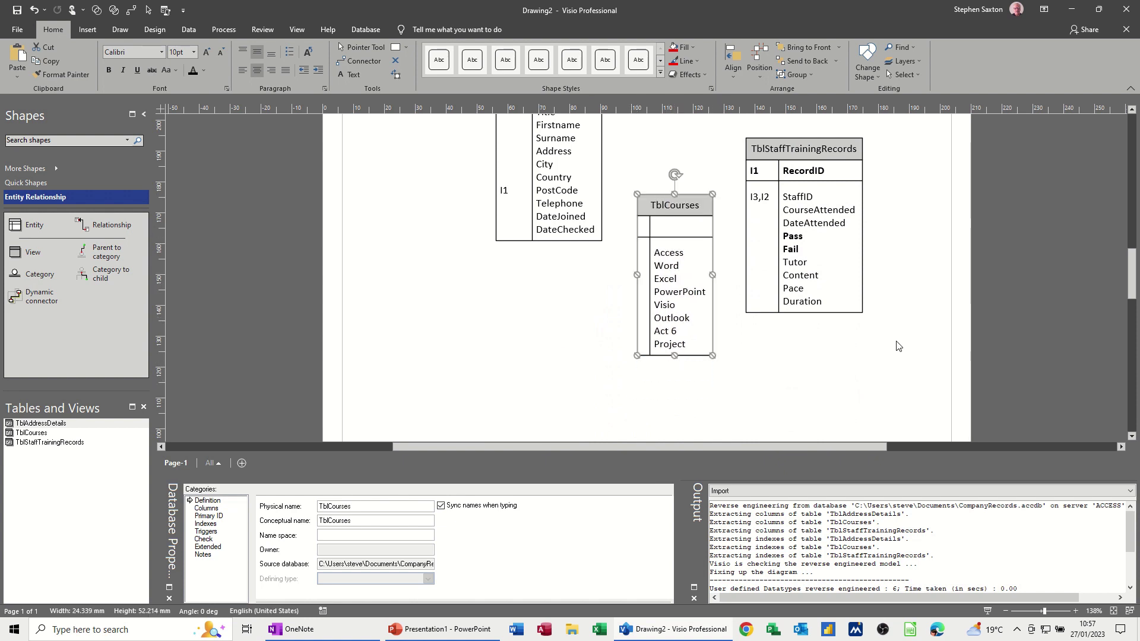
Arrange the tables in one row with TblAddressDetails on the left, TblCourses in the middle and TblStaffTrainingRecords on the right
scroll(899, 344, "up", 2)
scroll(900, 343, "up", 2)
left_click_drag(523, 202, 427, 161)
left_click(786, 304)
left_click_drag(784, 348, 787, 224)
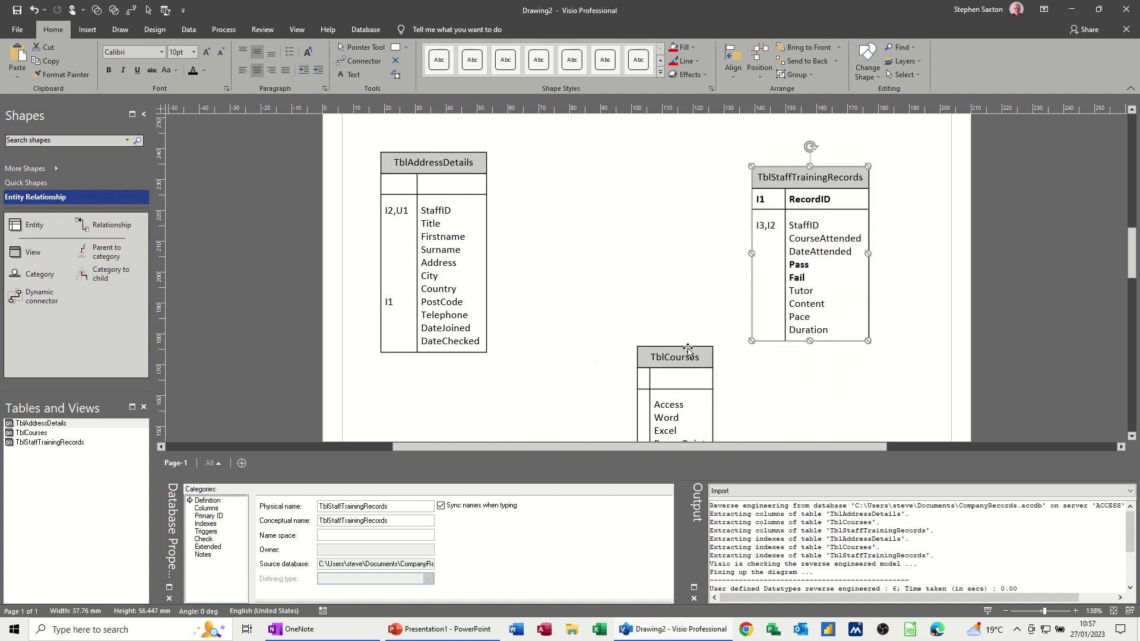
left_click_drag(684, 350, 617, 177)
left_click(437, 215)
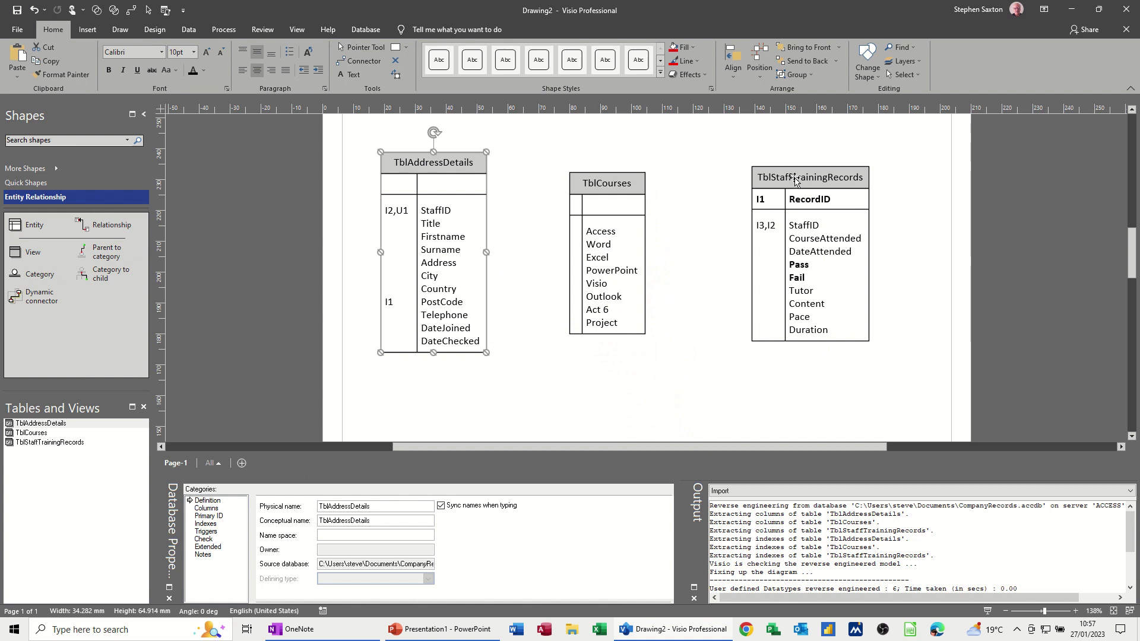
left_click_drag(797, 190, 762, 183)
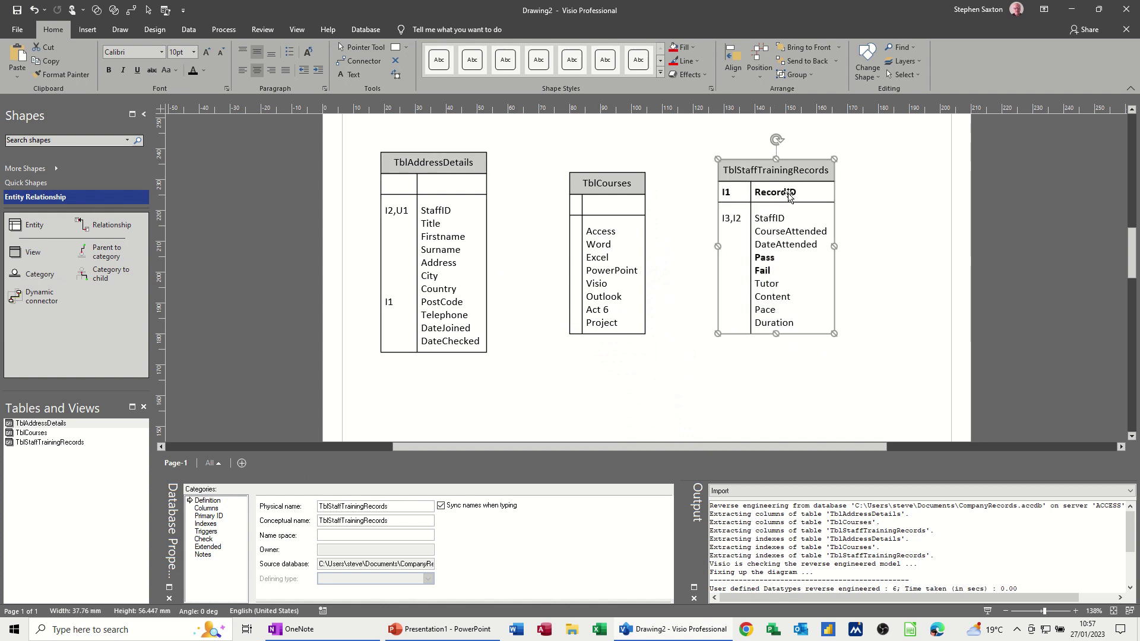
Check the primary ID of TblStaffTrainingRecords and make StaffID the primary ID column of TblAddressDetails
left_click(209, 516)
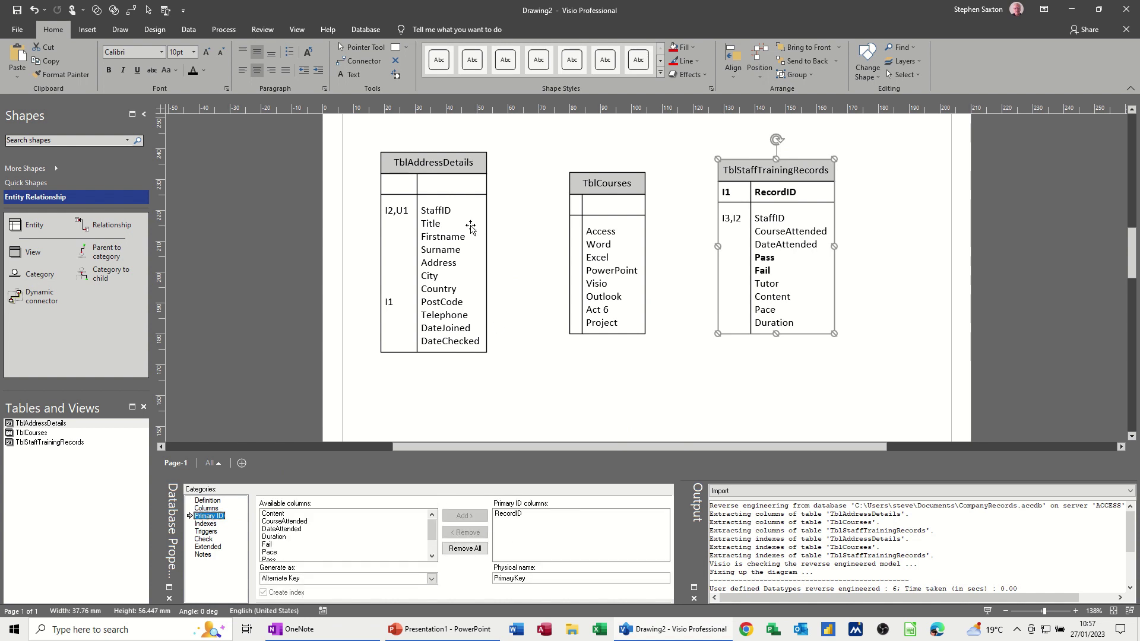
left_click(440, 210)
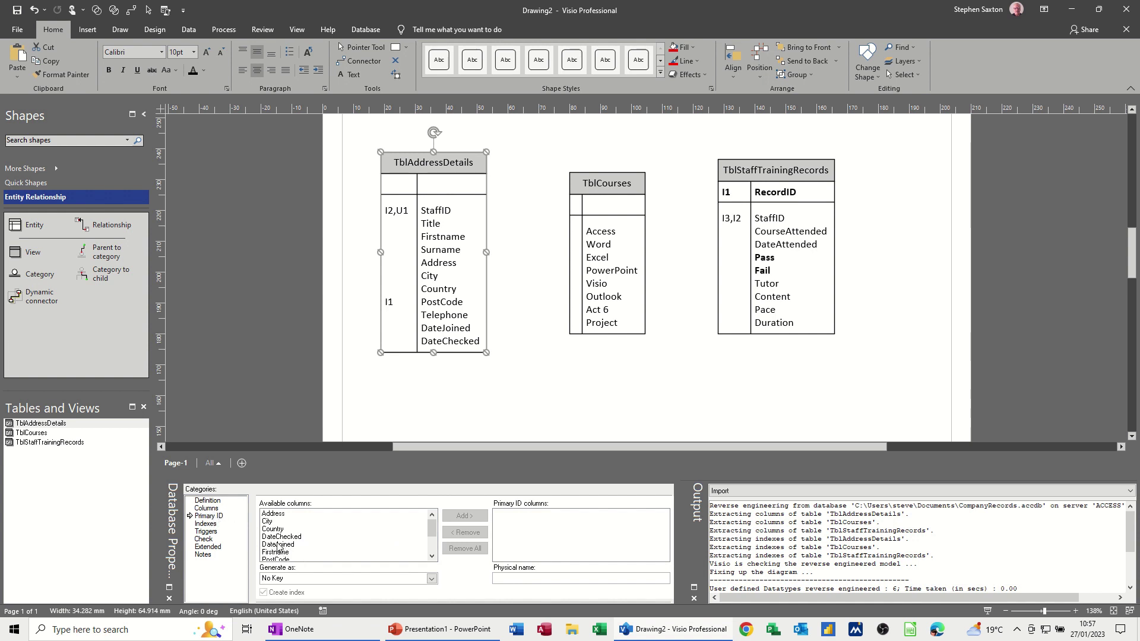
left_click(208, 519)
scroll(279, 537, "down", 3)
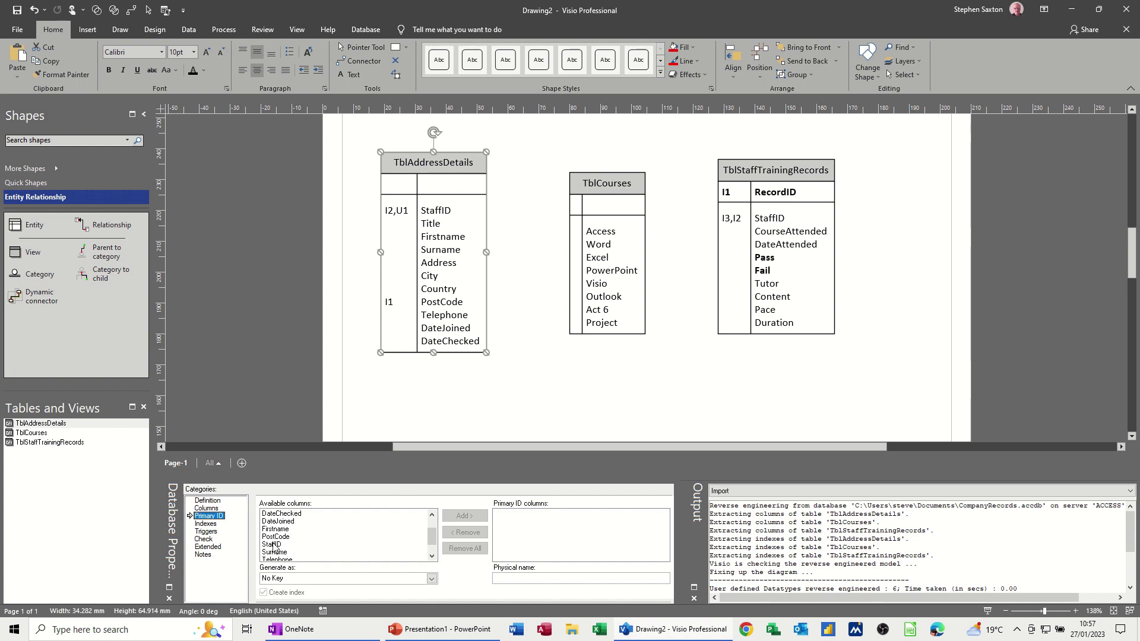
left_click(273, 544)
left_click(463, 516)
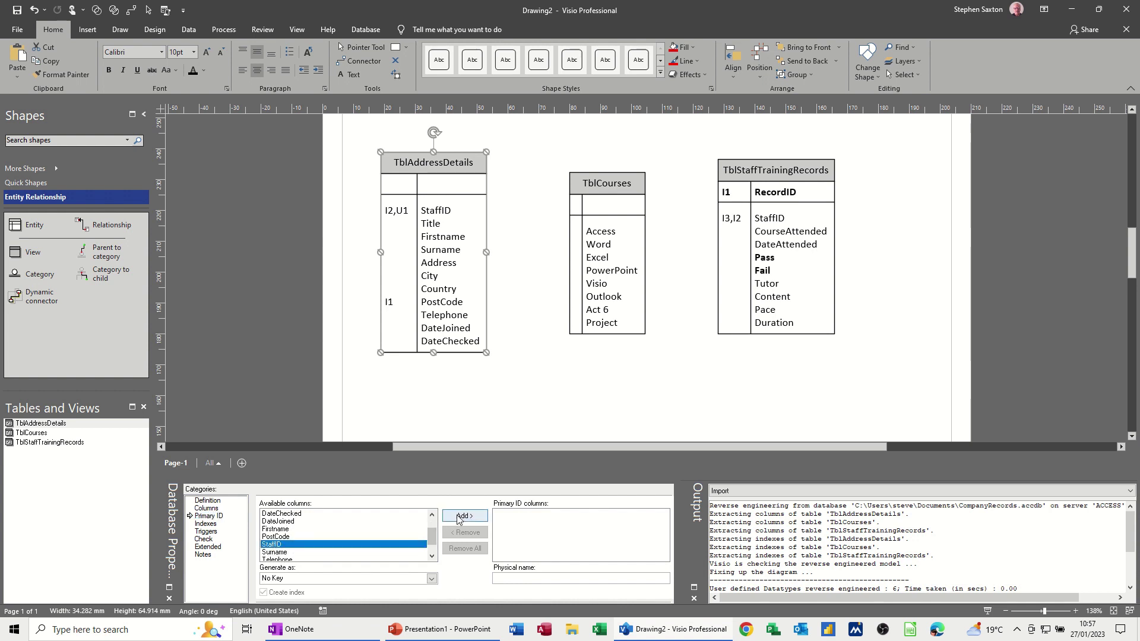
Add two new columns, StaffID and CourseID, at the end of the TblCourses table
left_click(612, 267)
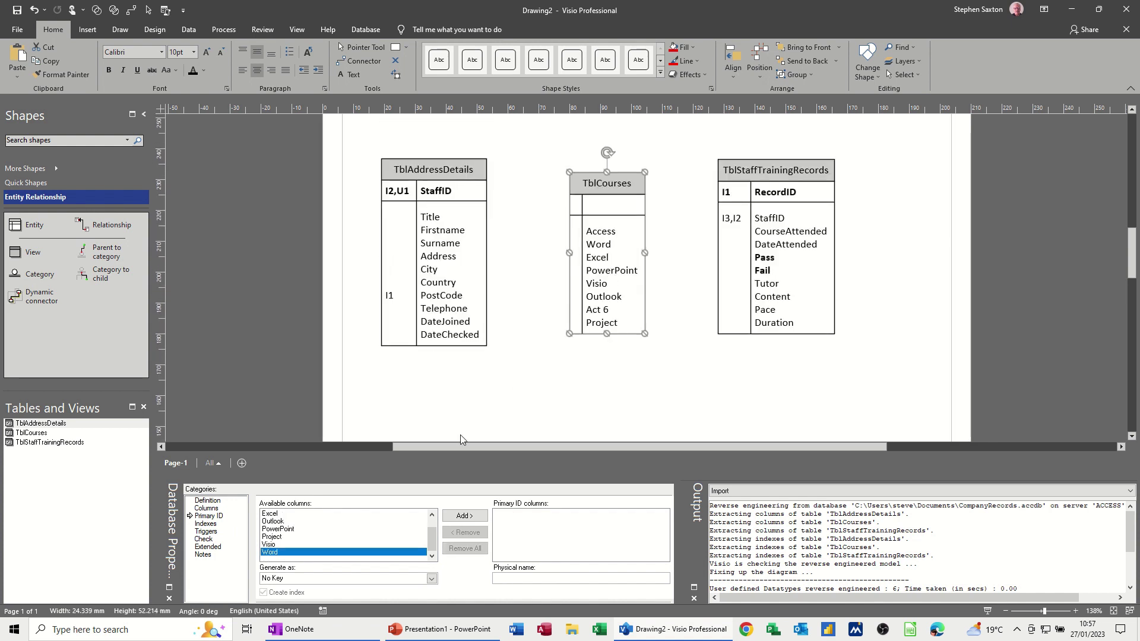
scroll(283, 523, "up", 1)
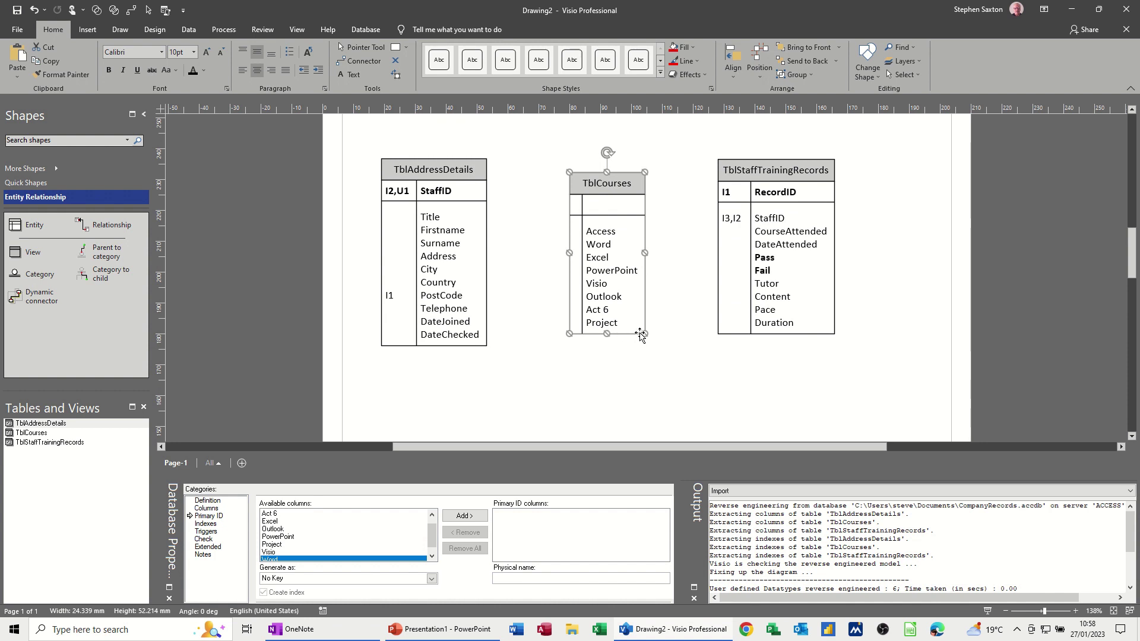
left_click(206, 508)
scroll(315, 522, "down", 3)
left_click(304, 537)
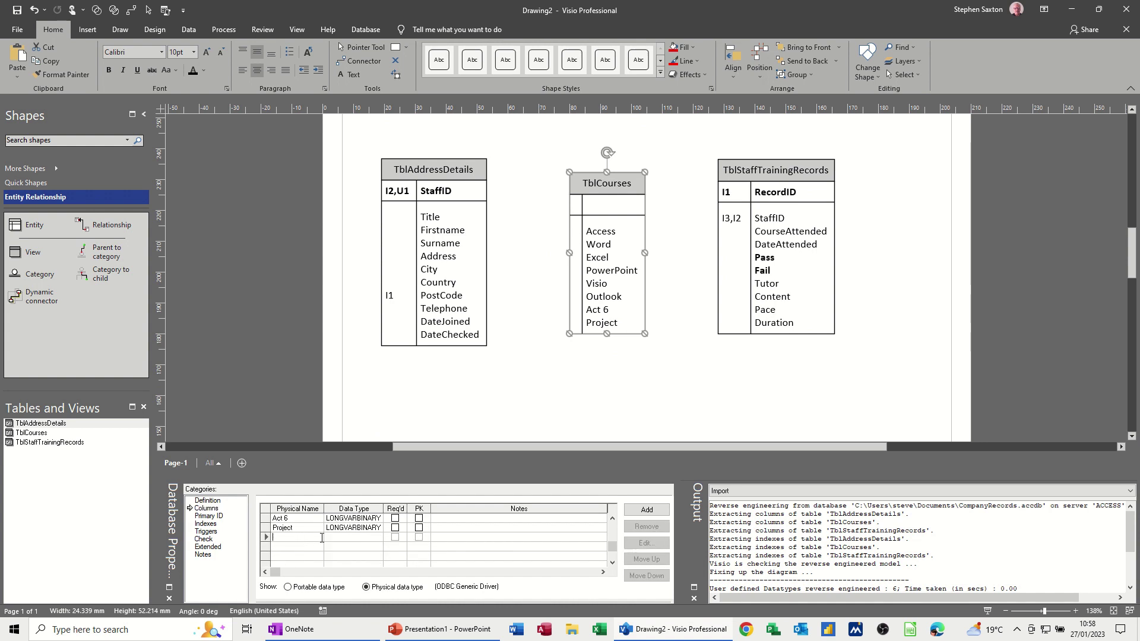
type("St")
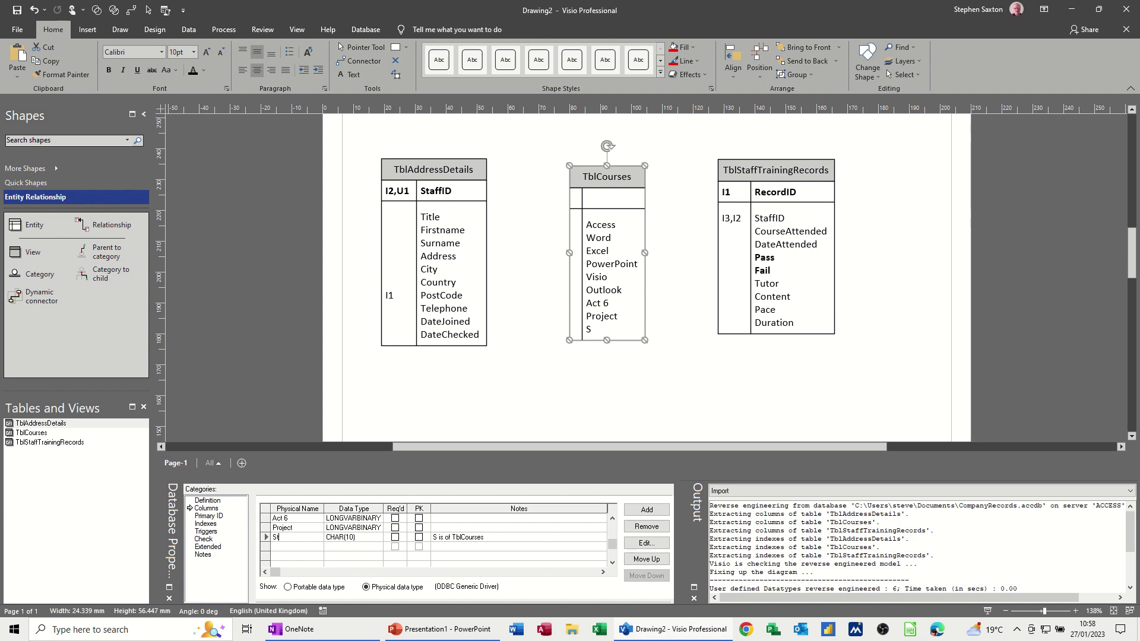
type("affID")
left_click(300, 550)
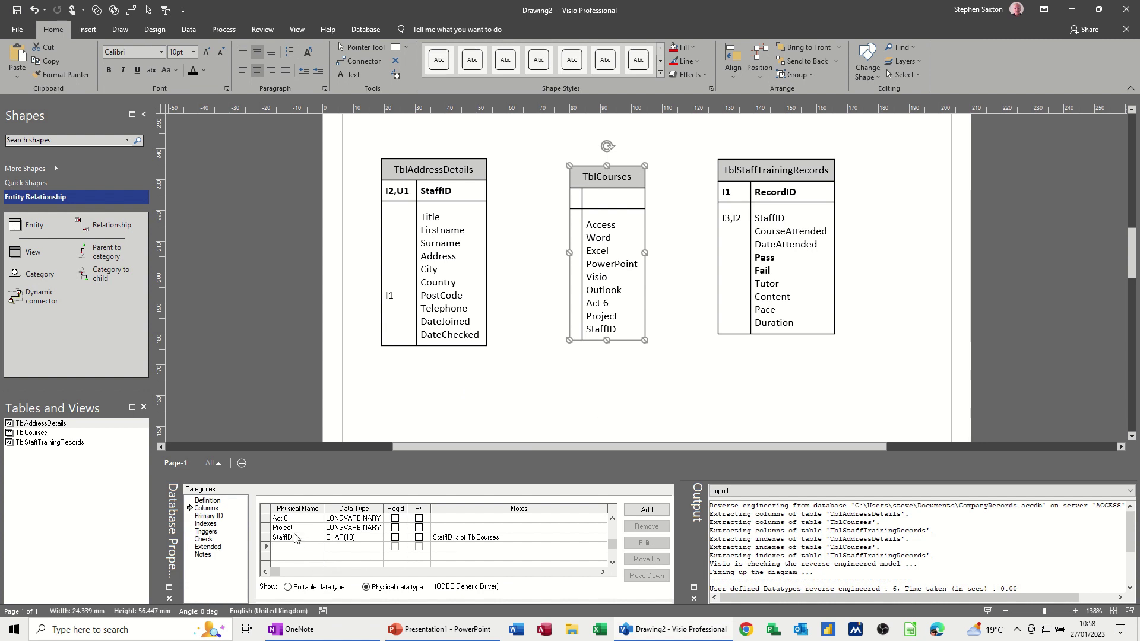
type("Course")
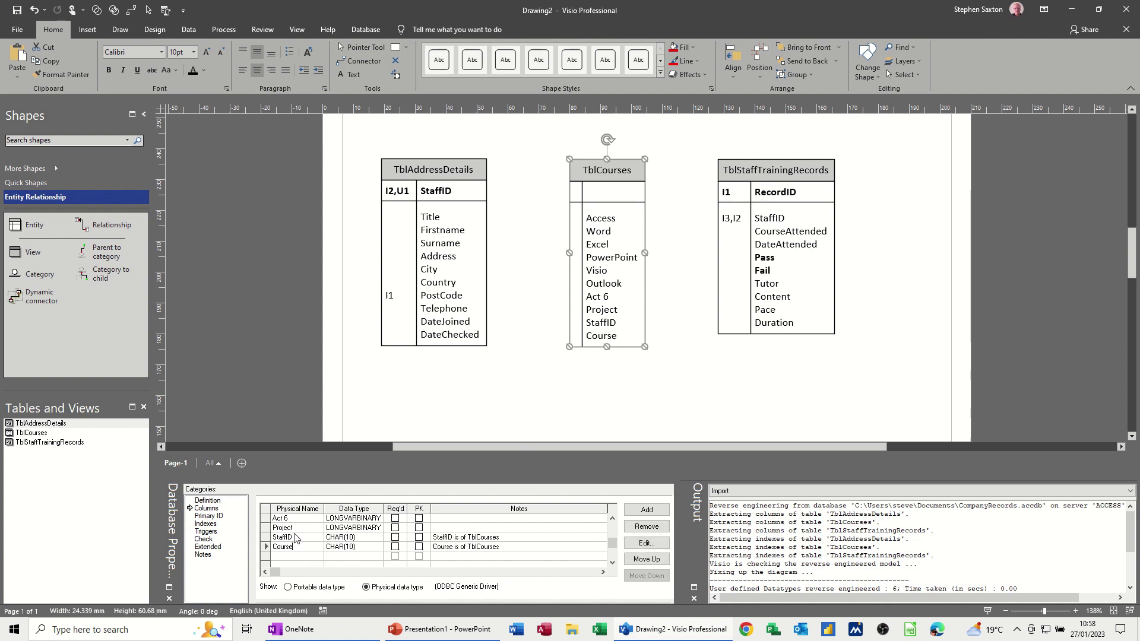
type("ID")
left_click(295, 557)
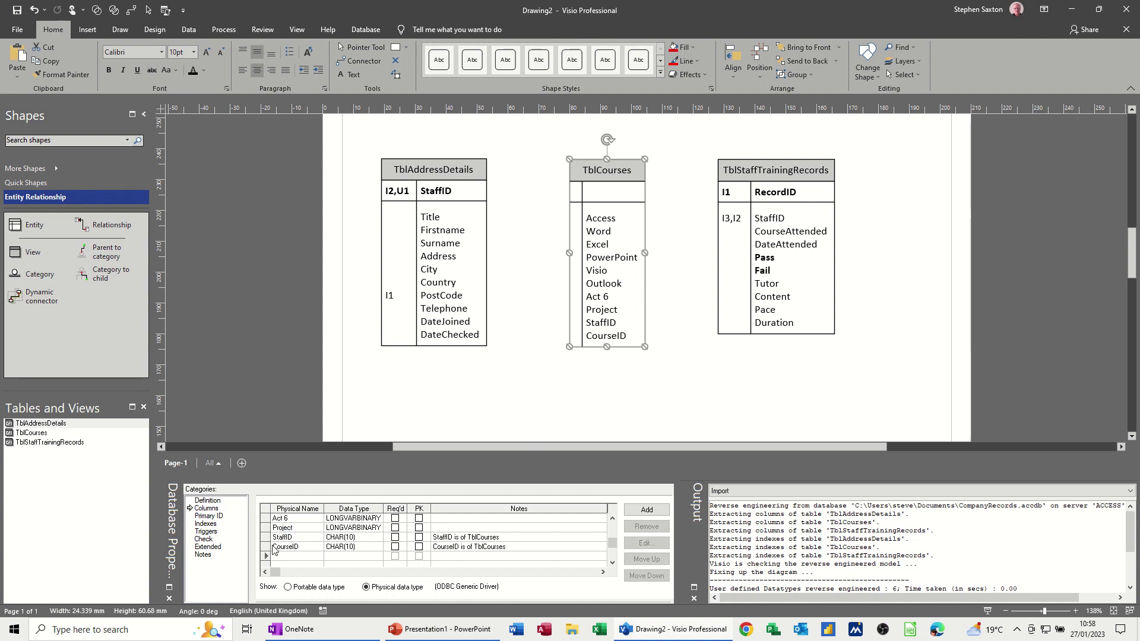
Make CourseID the primary ID column of TblCourses
left_click(209, 516)
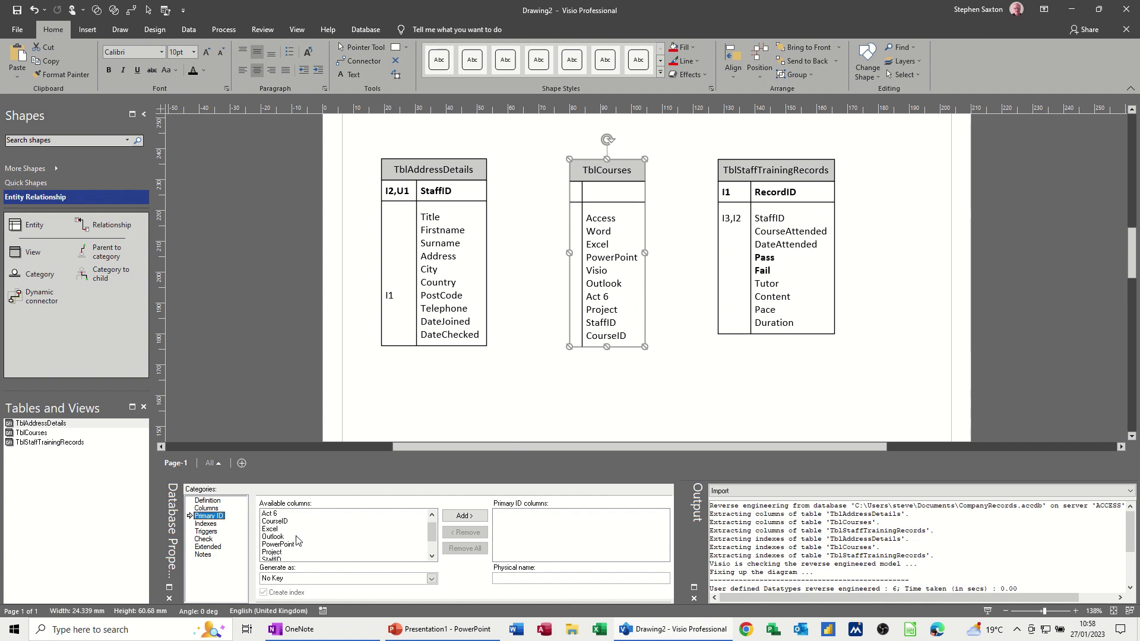
left_click(279, 522)
left_click(464, 516)
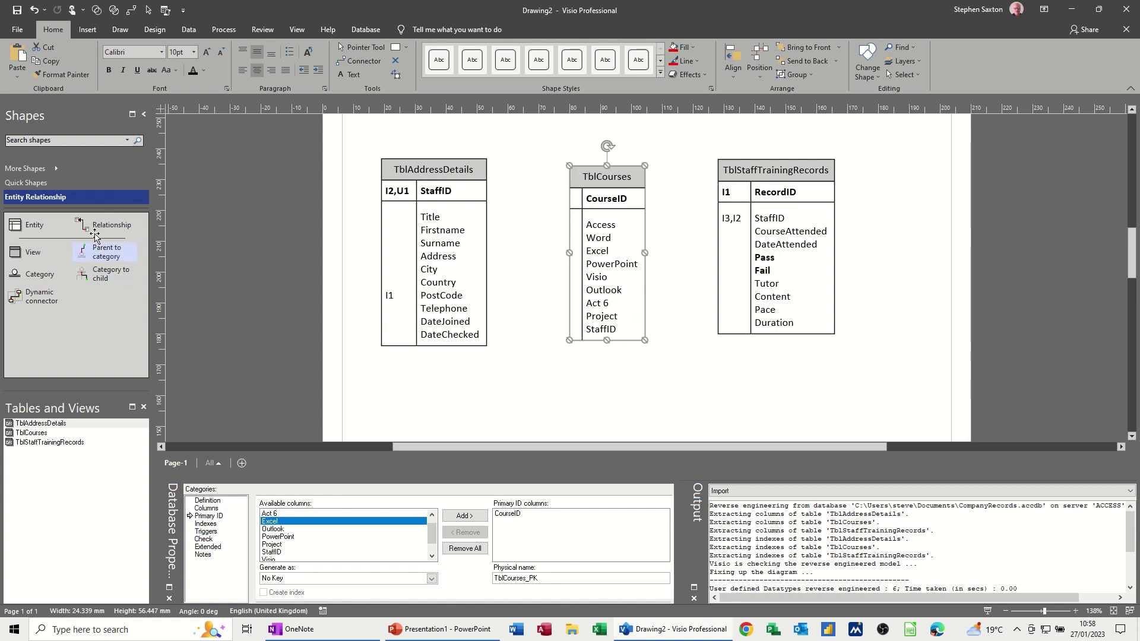
Connect TblAddressDetails as parent to TblCourses as child with a relationship, shifting TblCourses slightly right to free the connector's end
left_click_drag(521, 382, 434, 347)
left_click_drag(593, 431, 586, 327)
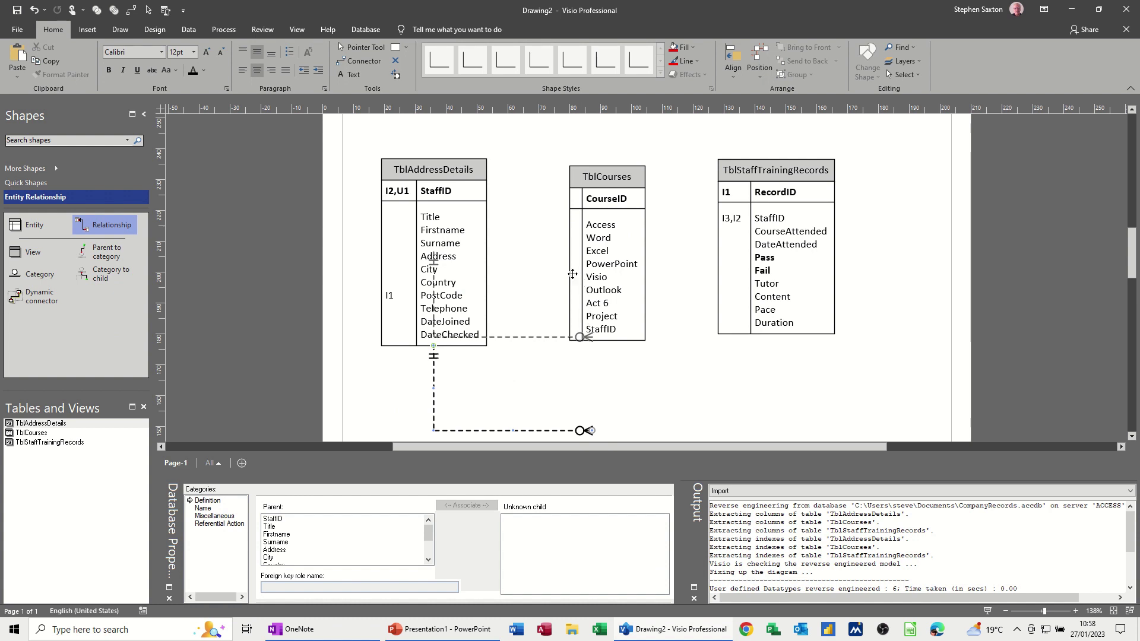
left_click_drag(572, 273, 620, 343)
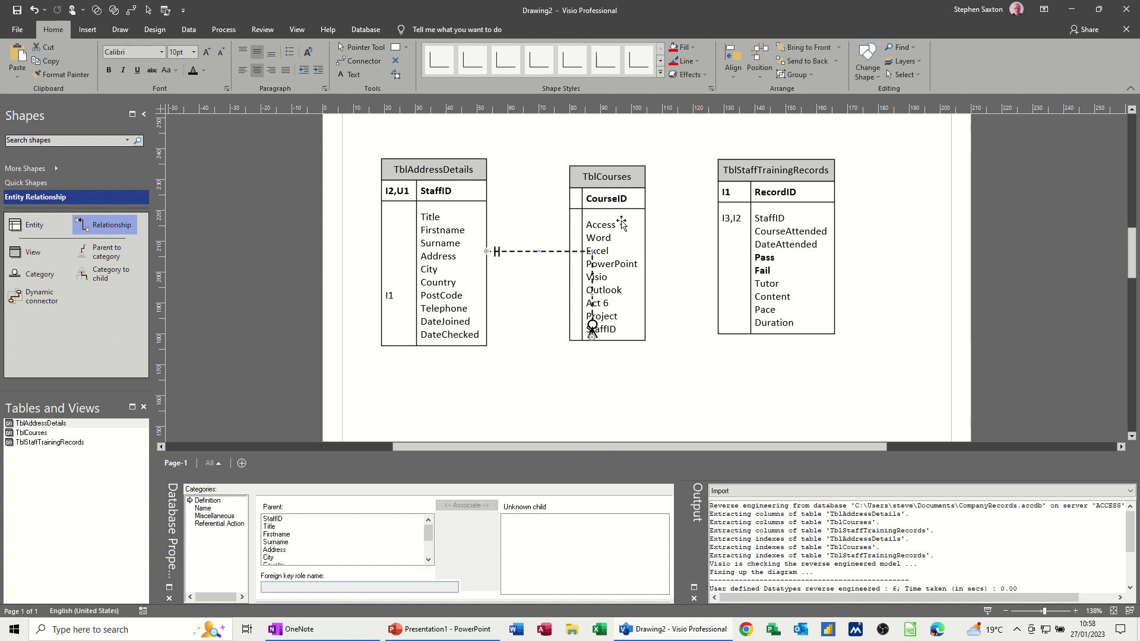
left_click_drag(633, 164, 639, 160)
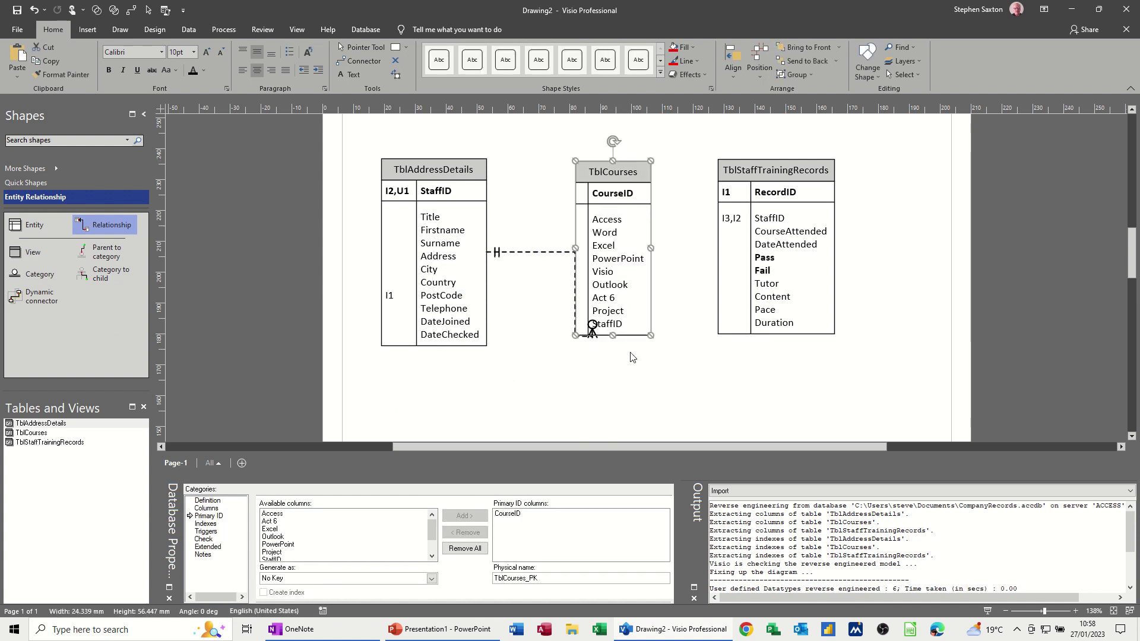
left_click(623, 348)
left_click(618, 337)
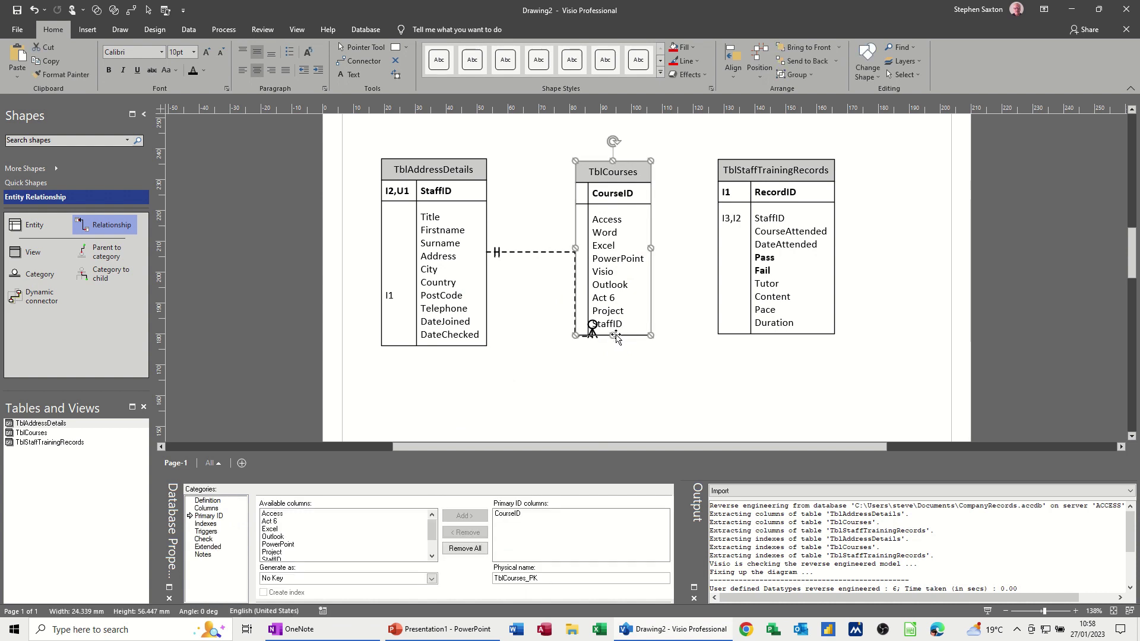
left_click_drag(607, 338, 631, 351)
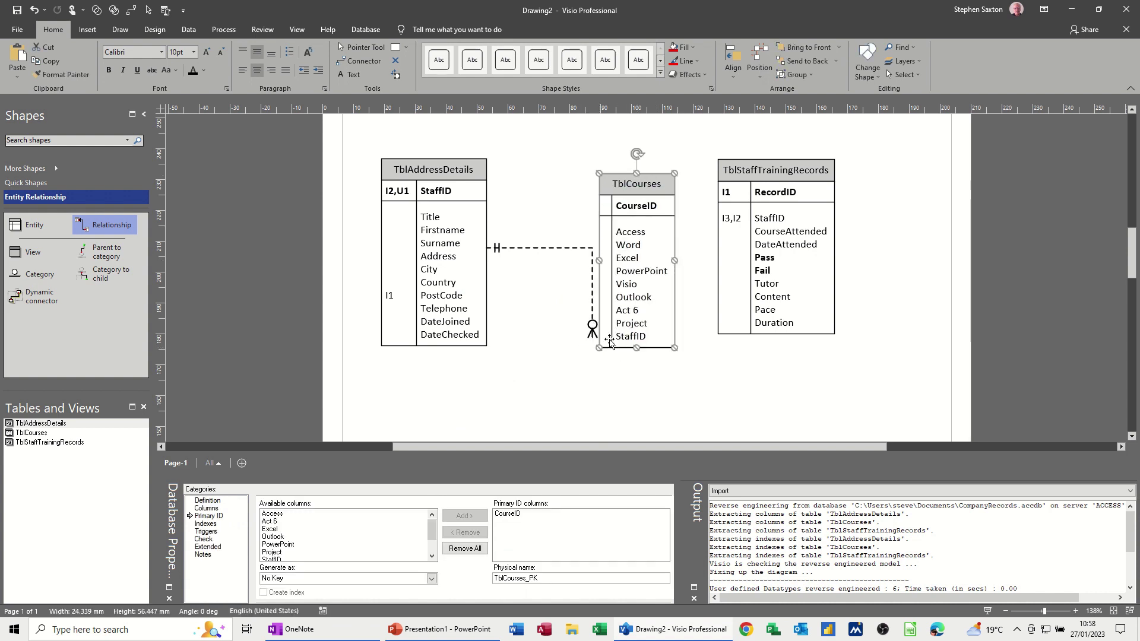
left_click(592, 330)
left_click_drag(594, 339, 646, 290)
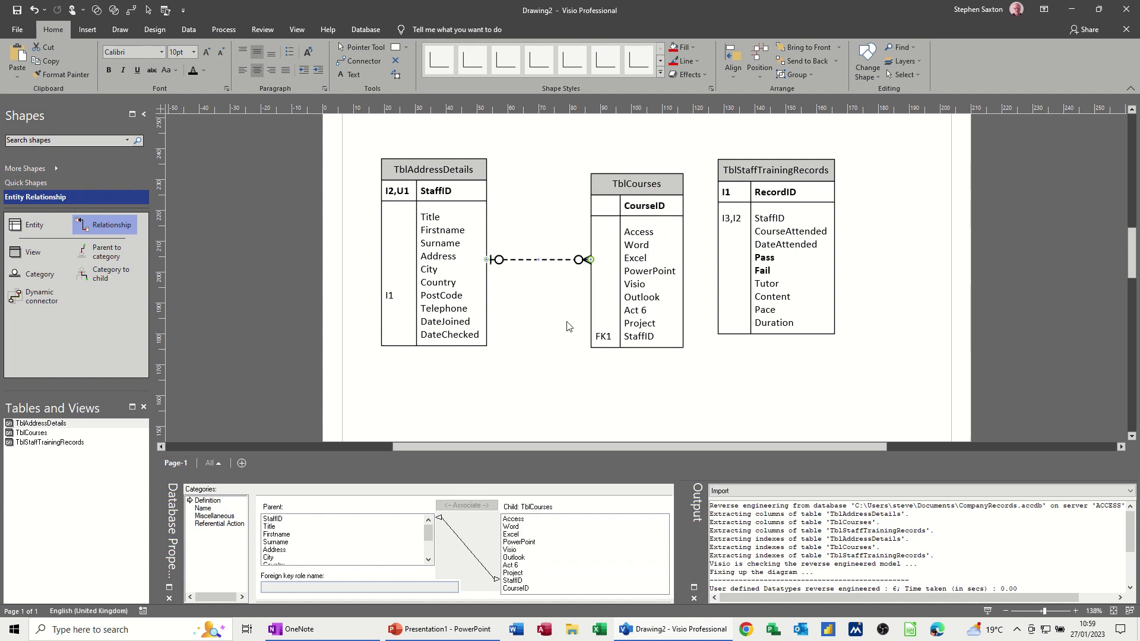
Move TblCourses up and closer to TblAddressDetails, and place TblStaffTrainingRecords directly beneath TblCourses
left_click_drag(617, 188, 612, 177)
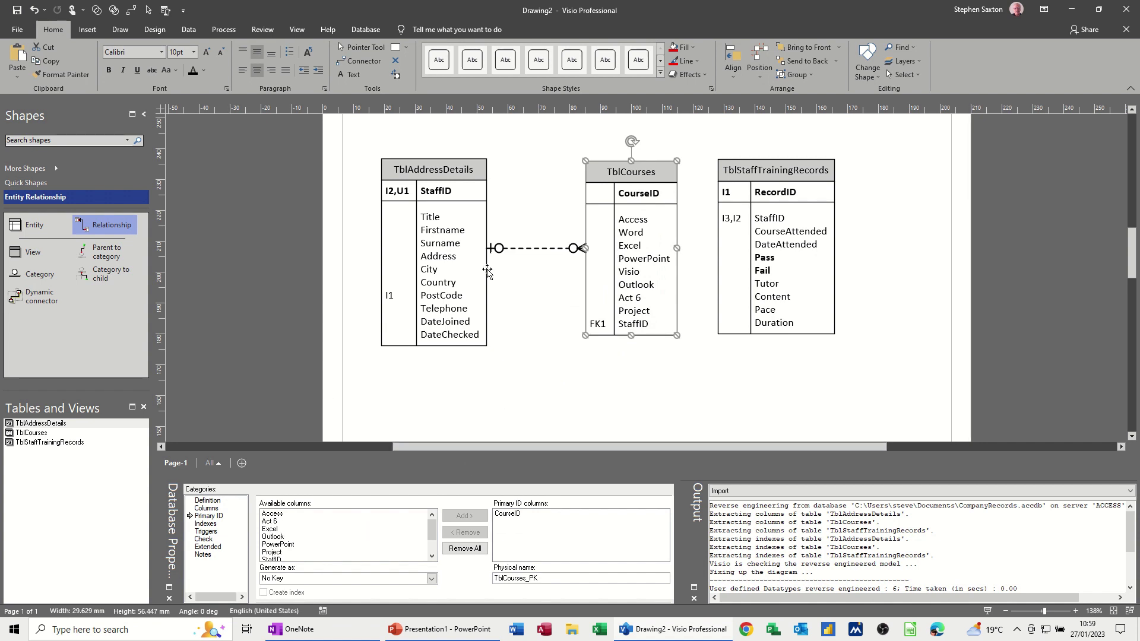
left_click(462, 255)
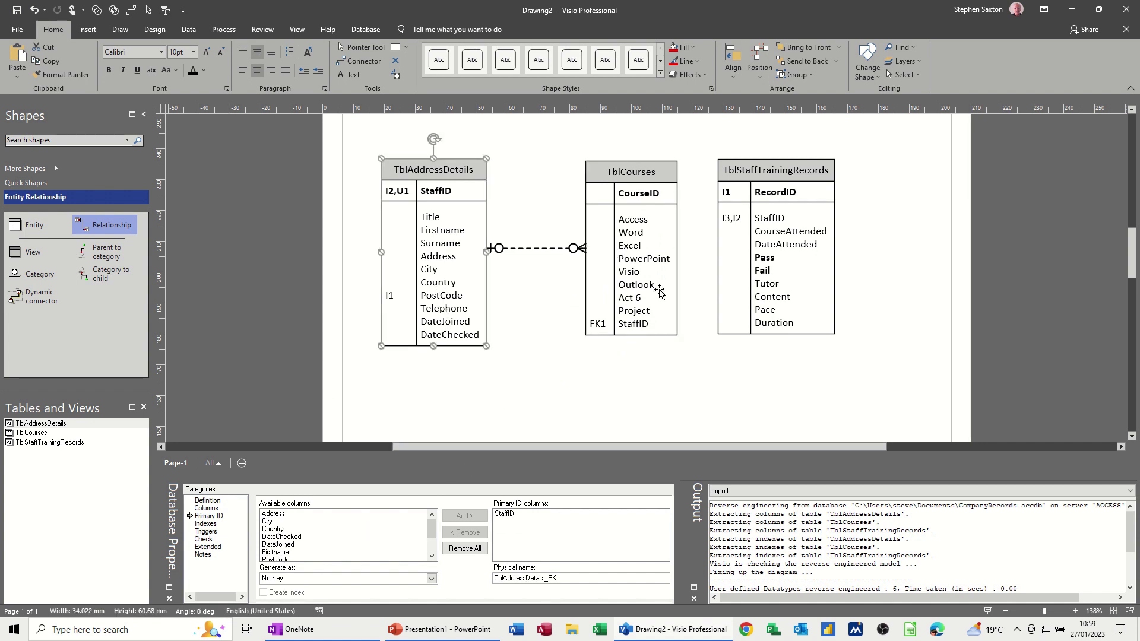
left_click(742, 263)
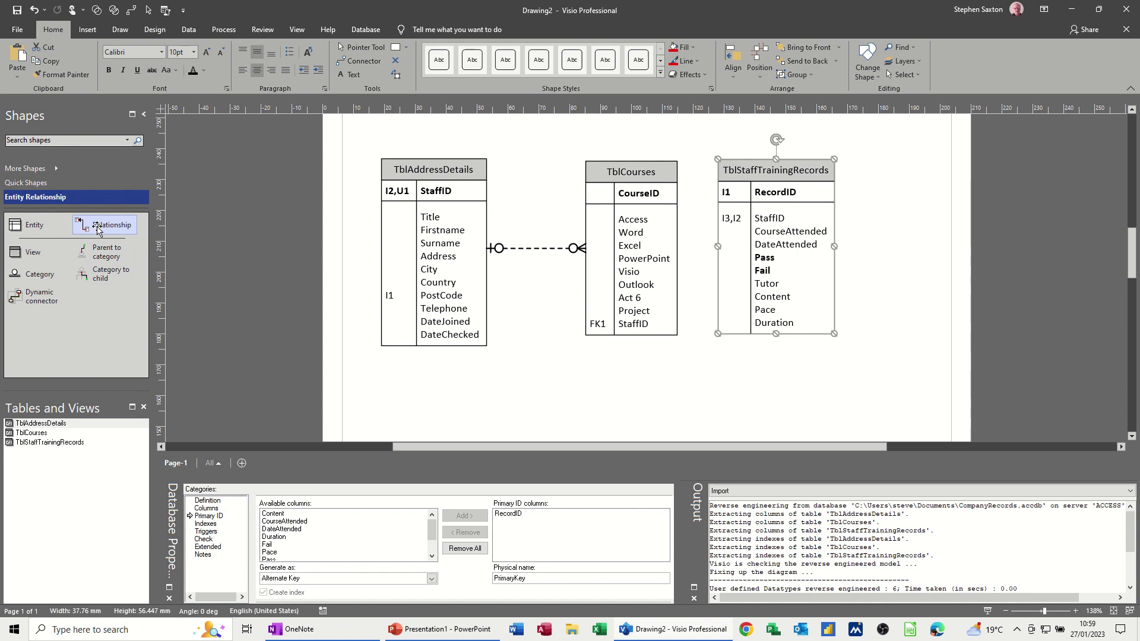
left_click_drag(631, 175, 590, 136)
left_click_drag(781, 174, 605, 321)
scroll(799, 348, "down", 1)
scroll(798, 348, "down", 1)
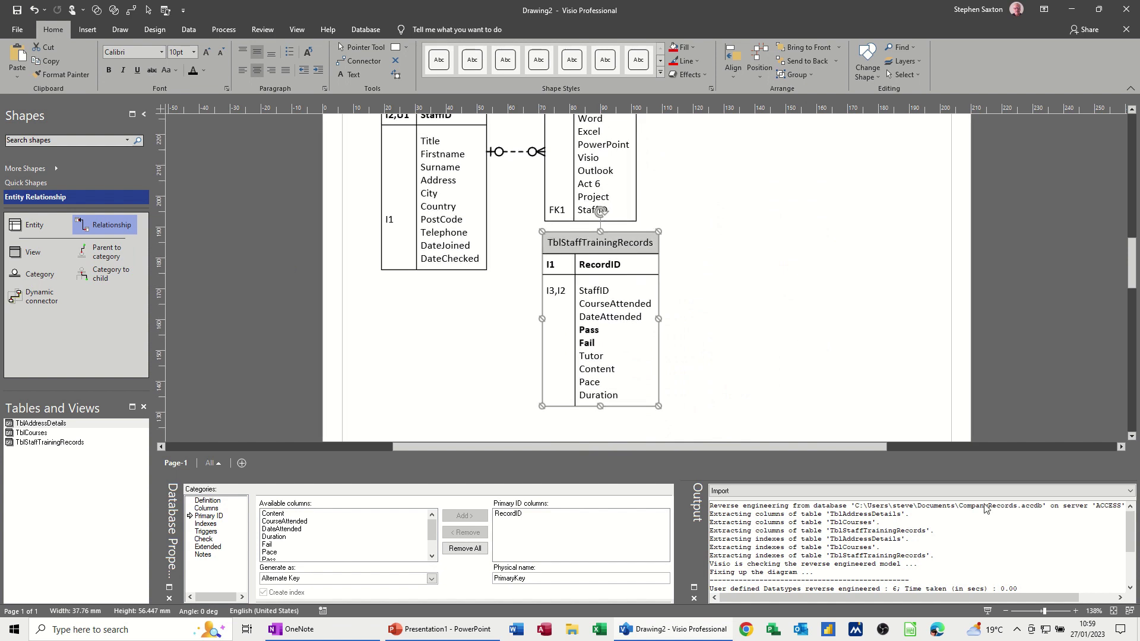
left_click(1005, 611)
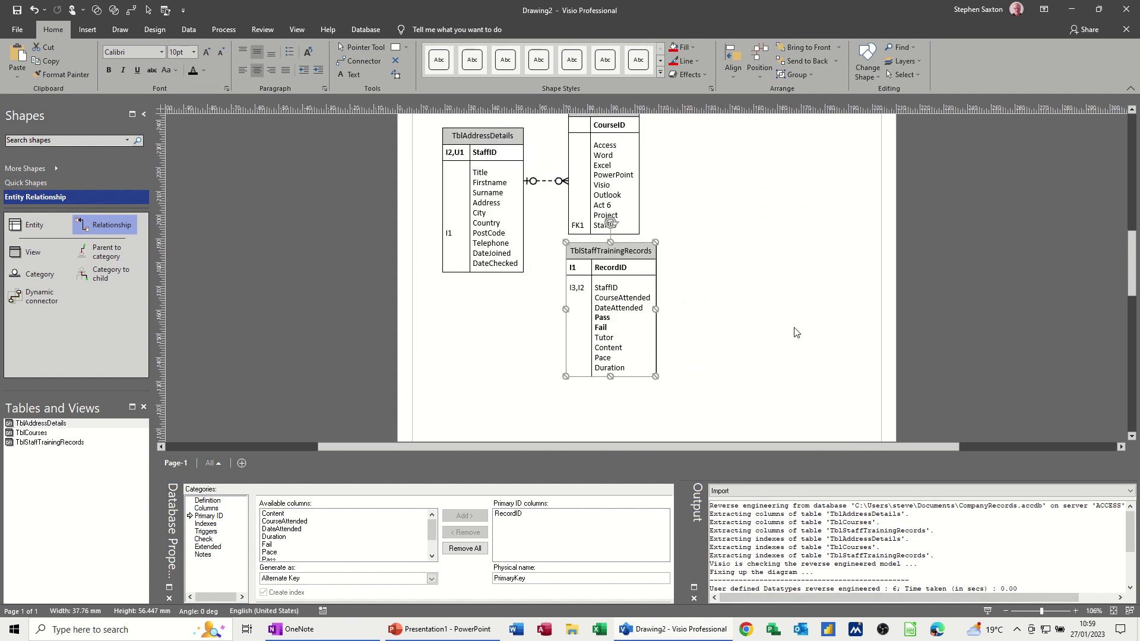
left_click_drag(635, 294, 639, 295)
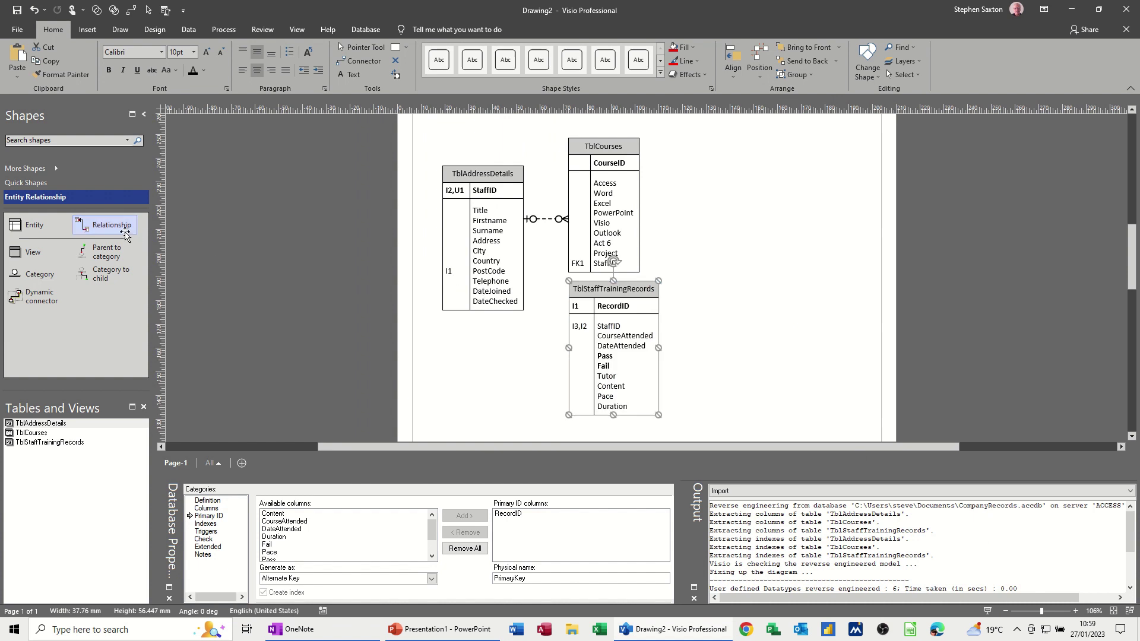
Connect TblAddressDetails as parent to TblStaffTrainingRecords as child with a relationship
left_click_drag(120, 226, 490, 284)
left_click_drag(481, 219, 481, 219)
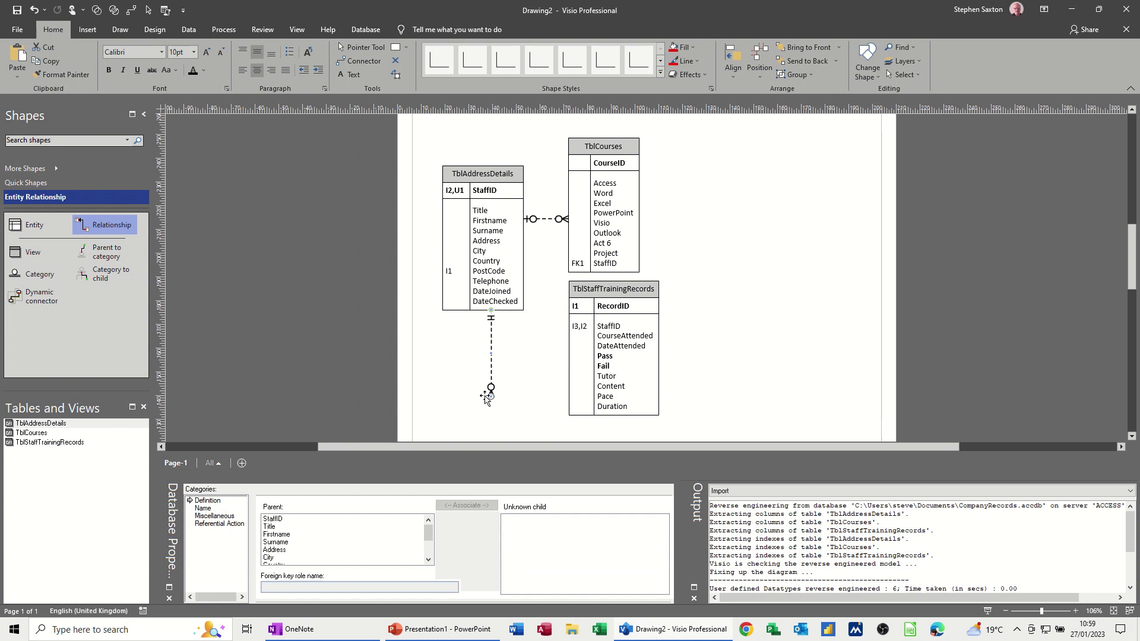
left_click_drag(491, 395, 653, 332)
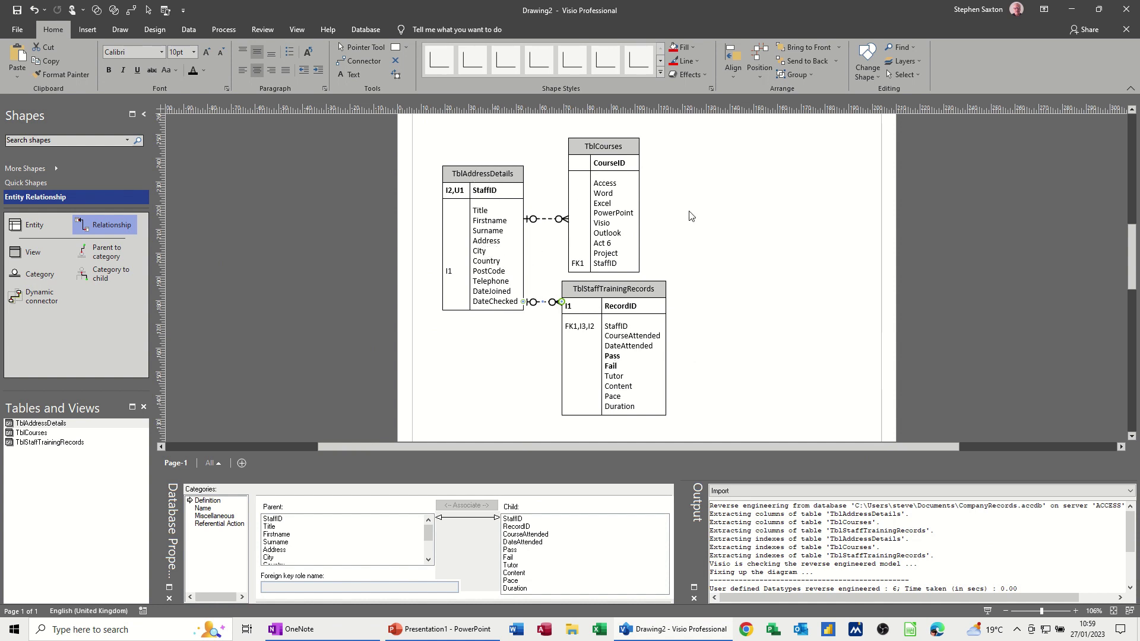
left_click(712, 222)
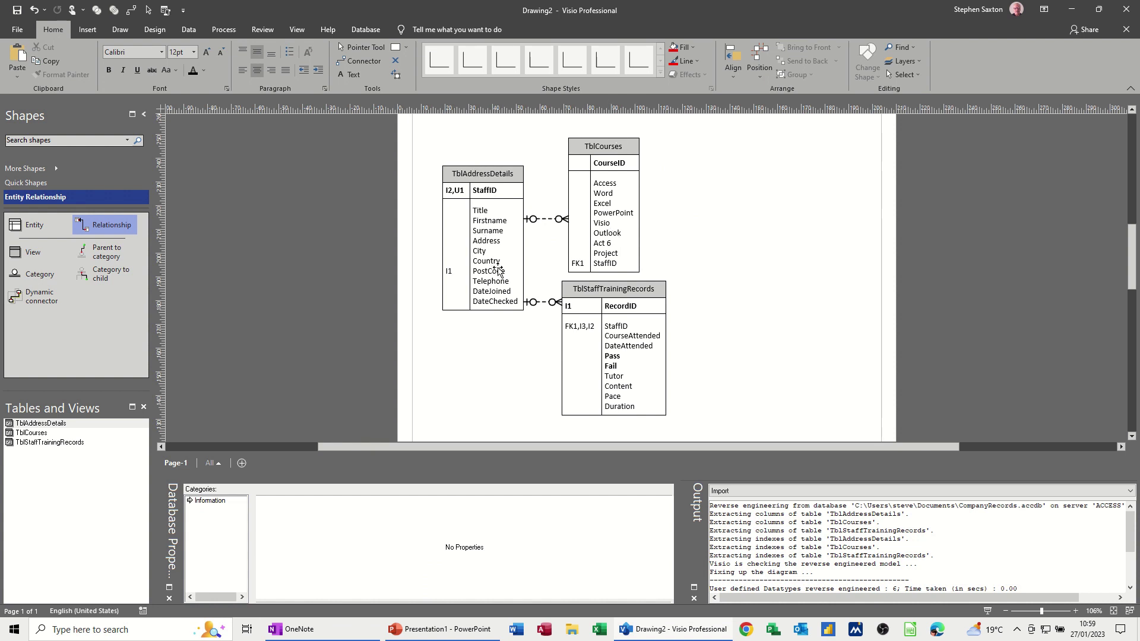
left_click(498, 268)
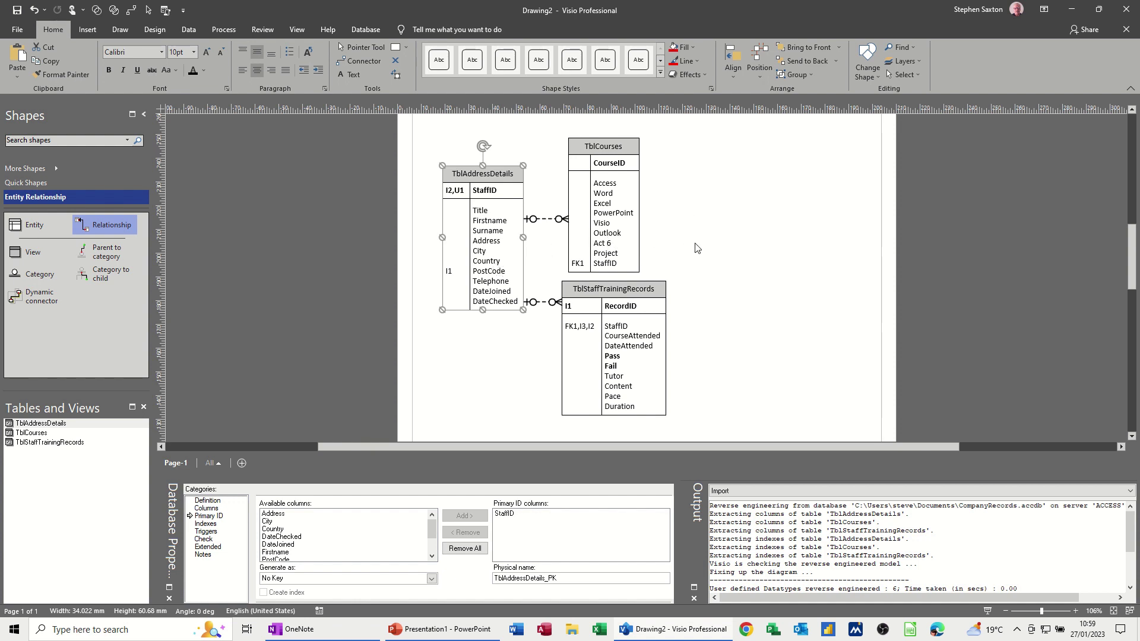
Add a new entity below TblAddressDetails and open its column definitions
left_click_drag(24, 229, 449, 361)
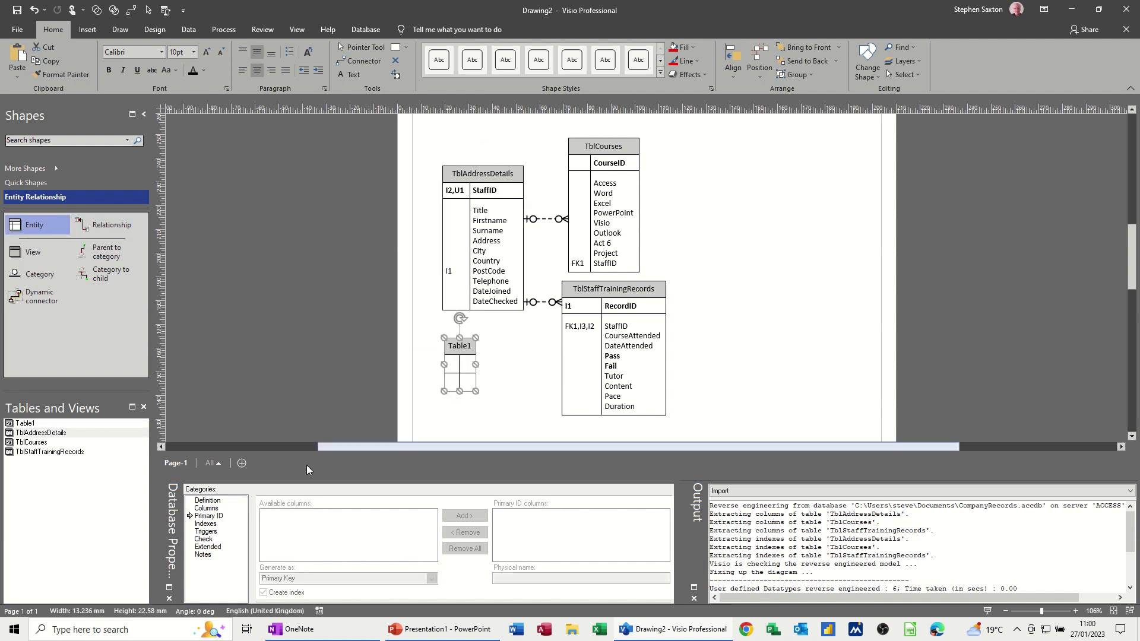
left_click(207, 508)
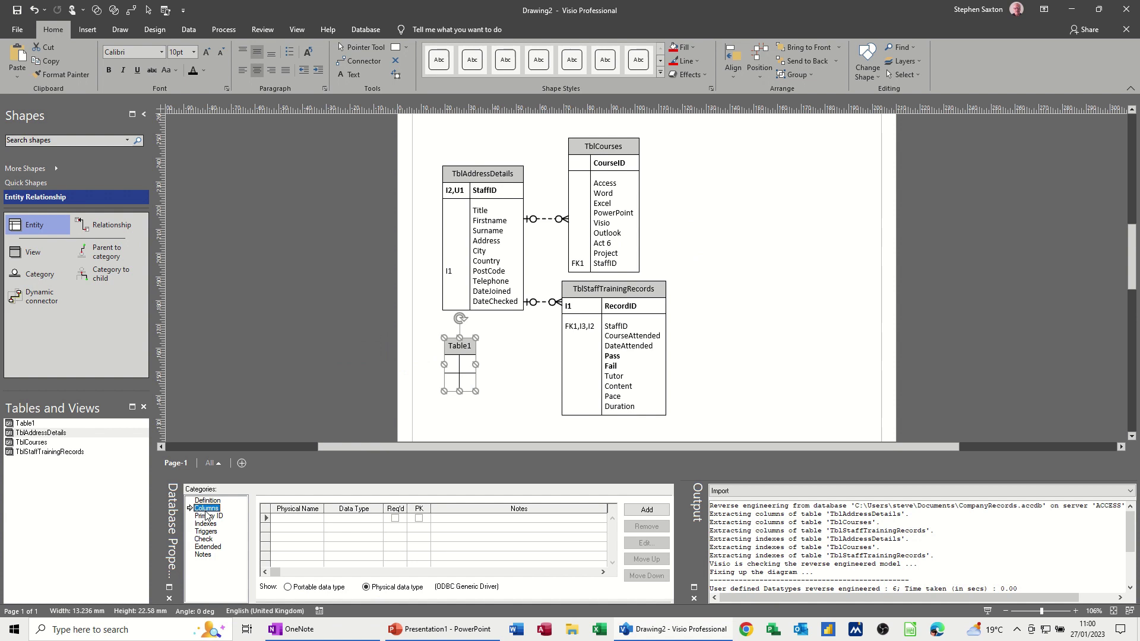